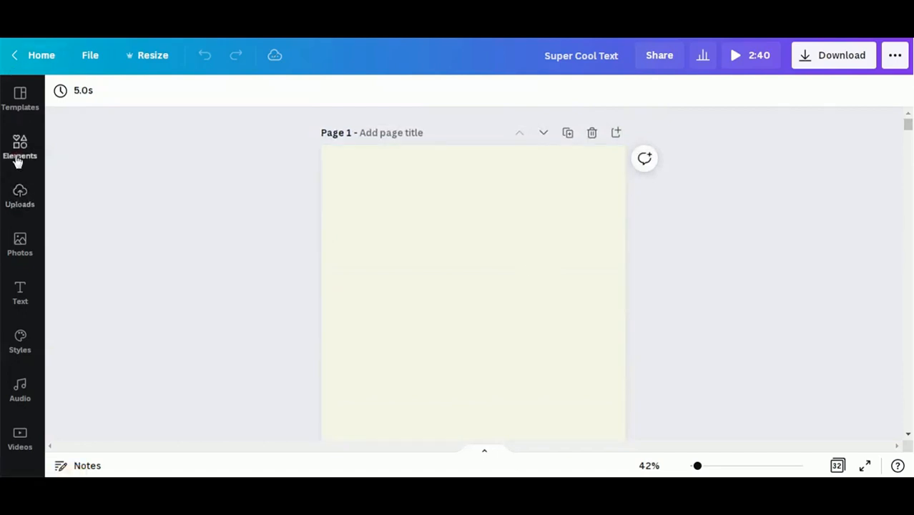
Step: Open the full collection of frames in the elements library
click(17, 156)
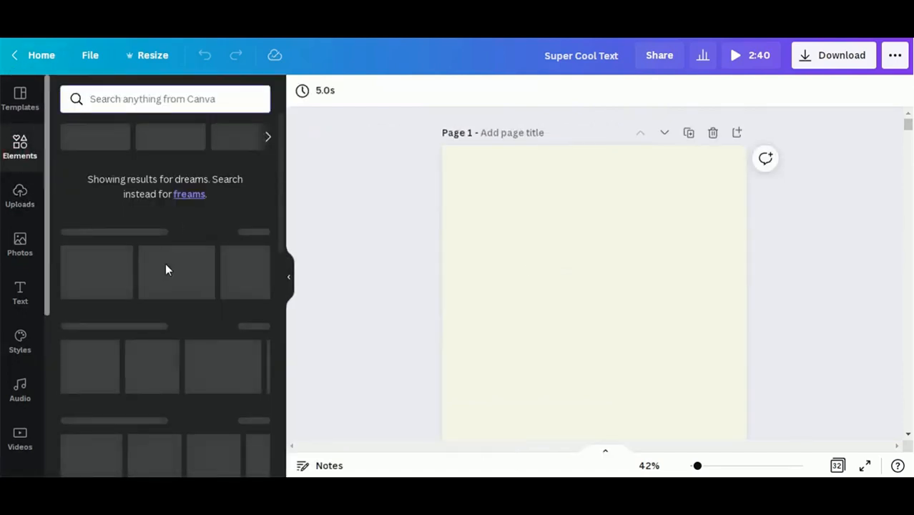
scroll(166, 268, down, 4)
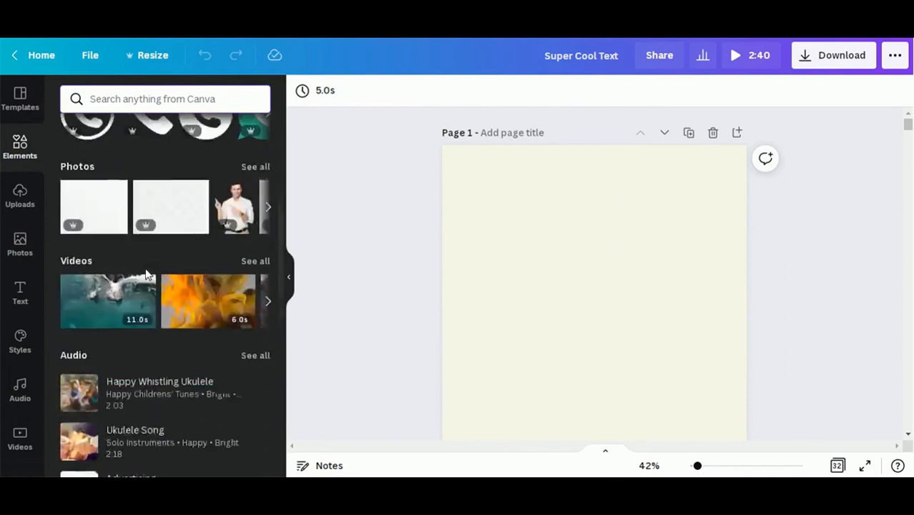
scroll(145, 274, down, 4)
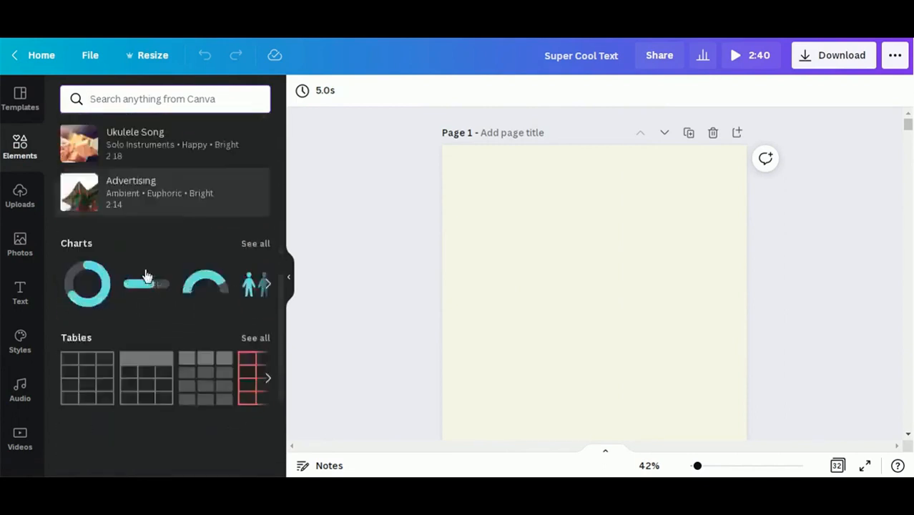
scroll(144, 276, down, 2)
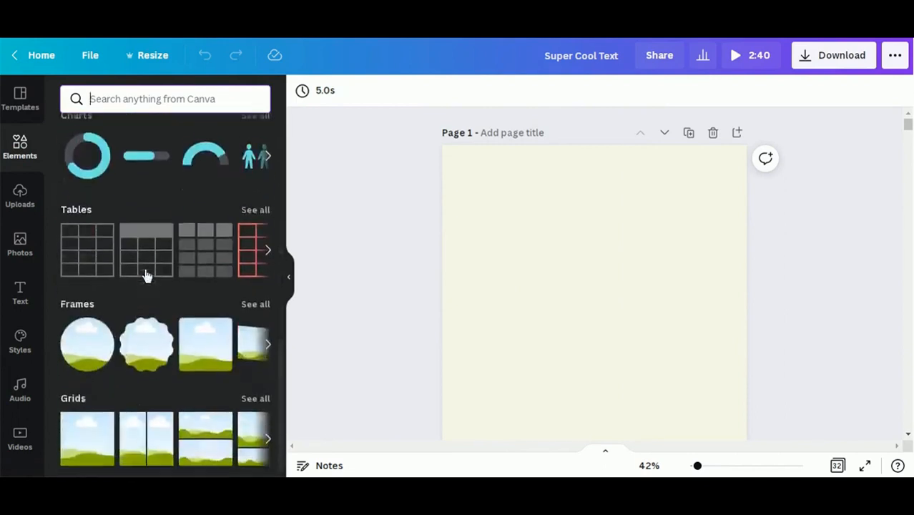
click(248, 299)
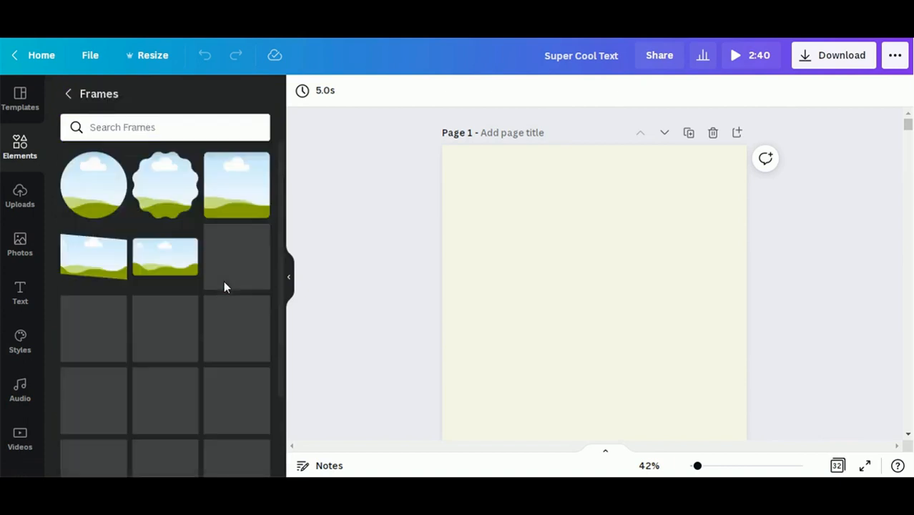
Step: Add the square frame with thin diagonal stripes to blank page 1
scroll(158, 337, down, 3)
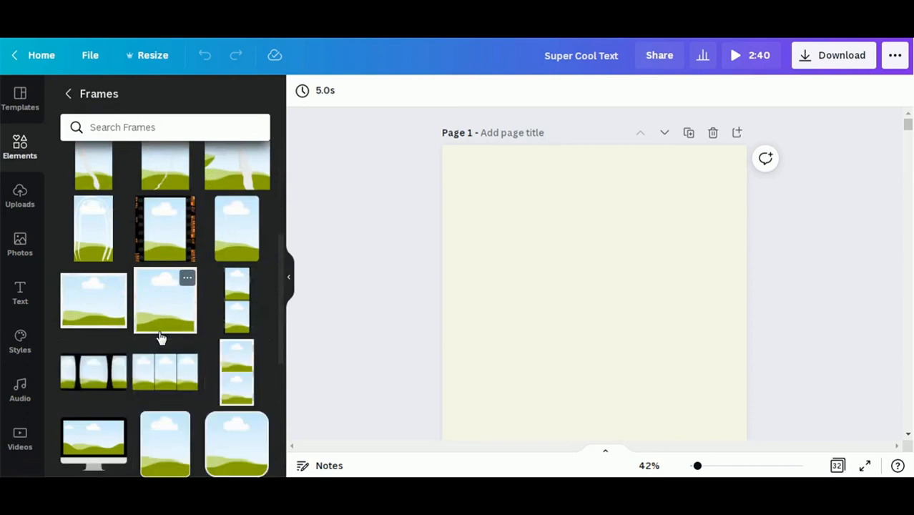
scroll(161, 338, down, 2)
scroll(161, 338, down, 3)
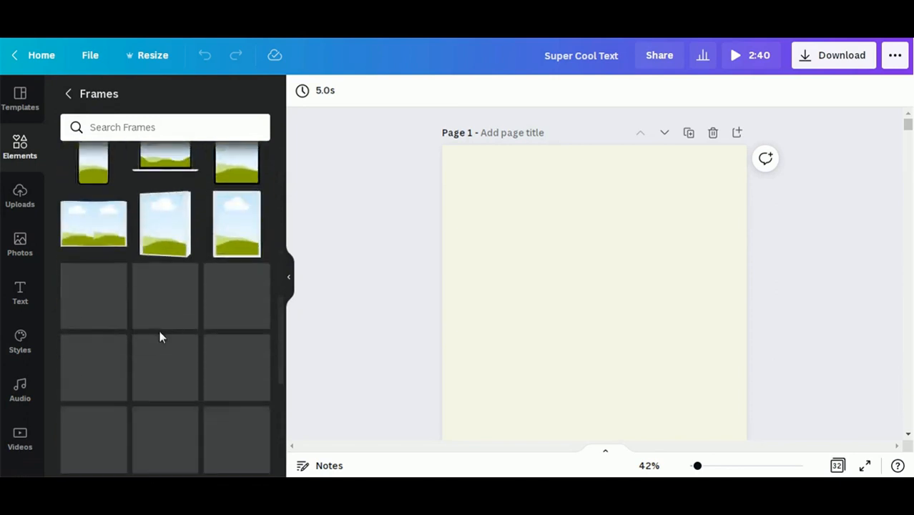
scroll(160, 338, down, 4)
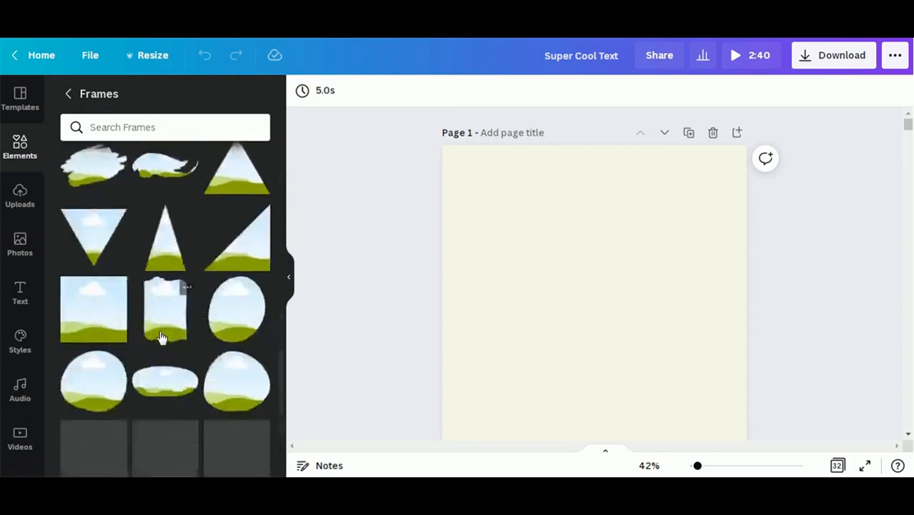
scroll(161, 338, down, 1)
scroll(199, 358, down, 3)
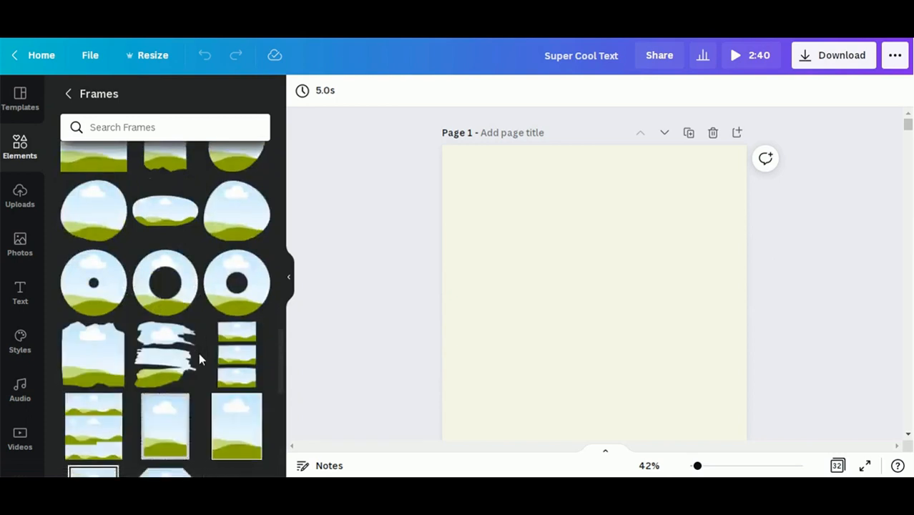
scroll(199, 357, down, 2)
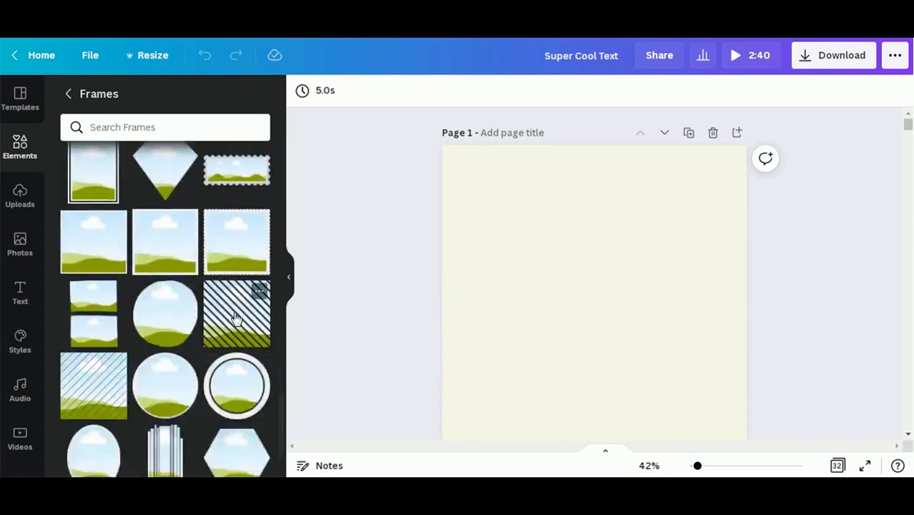
scroll(578, 383, down, 5)
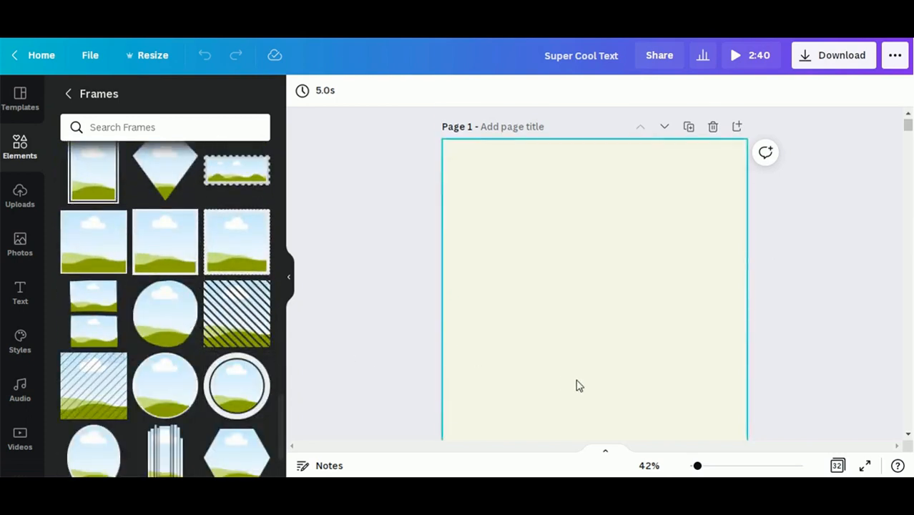
scroll(576, 379, down, 2)
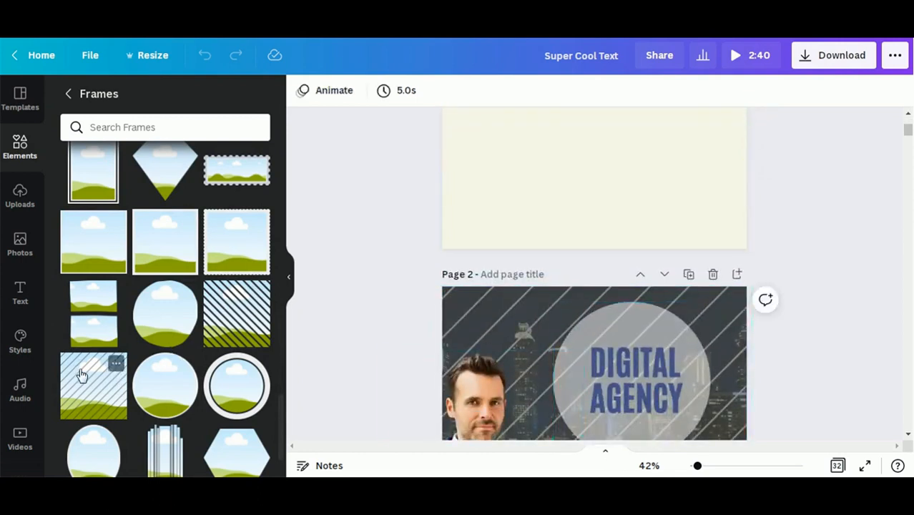
scroll(548, 288, up, 3)
click(541, 294)
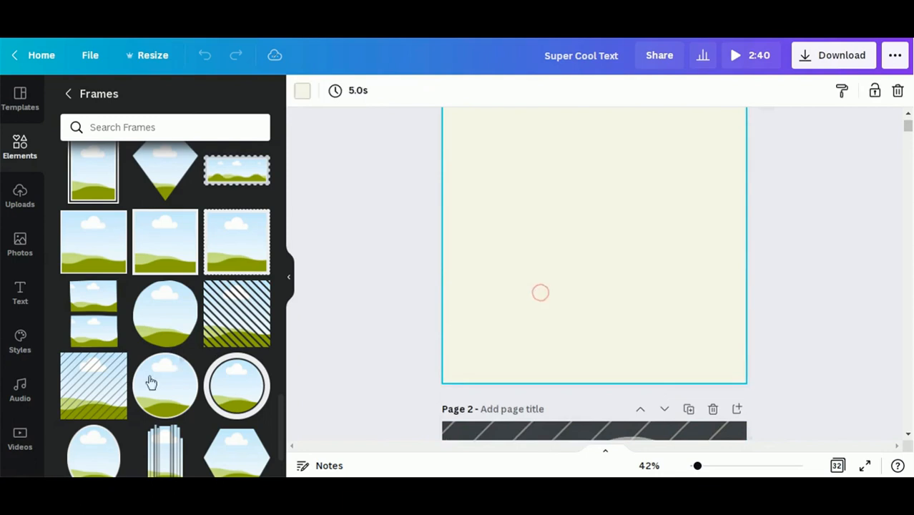
click(97, 384)
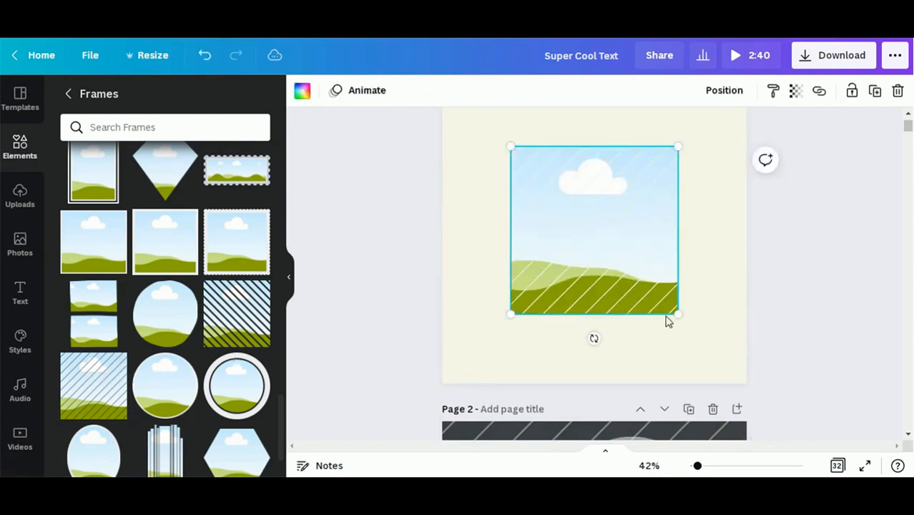
Step: Enlarge the striped frame from its corners until it covers all of page 1
scroll(676, 315, up, 2)
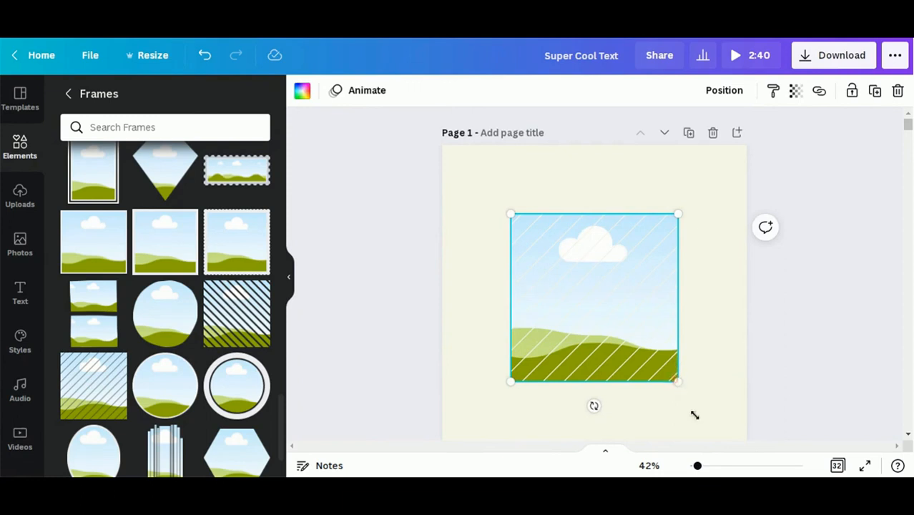
drag(694, 415, 724, 458)
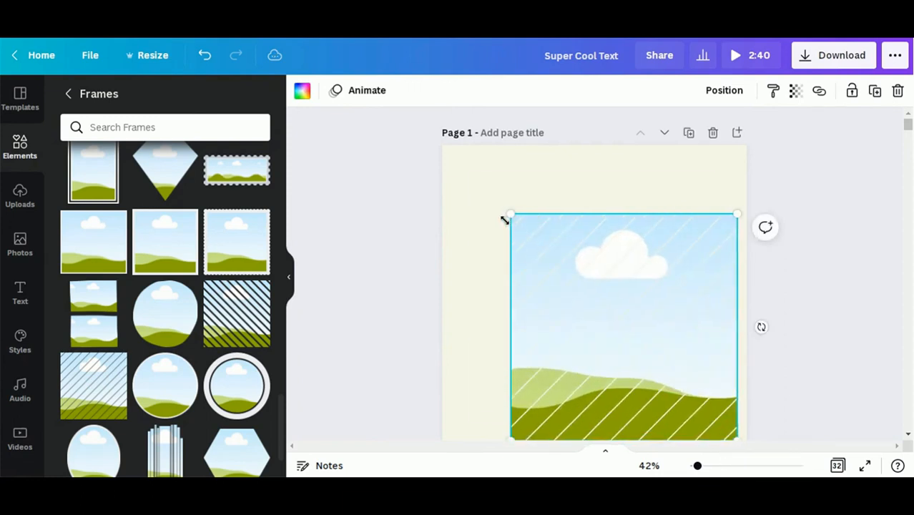
drag(504, 220, 440, 148)
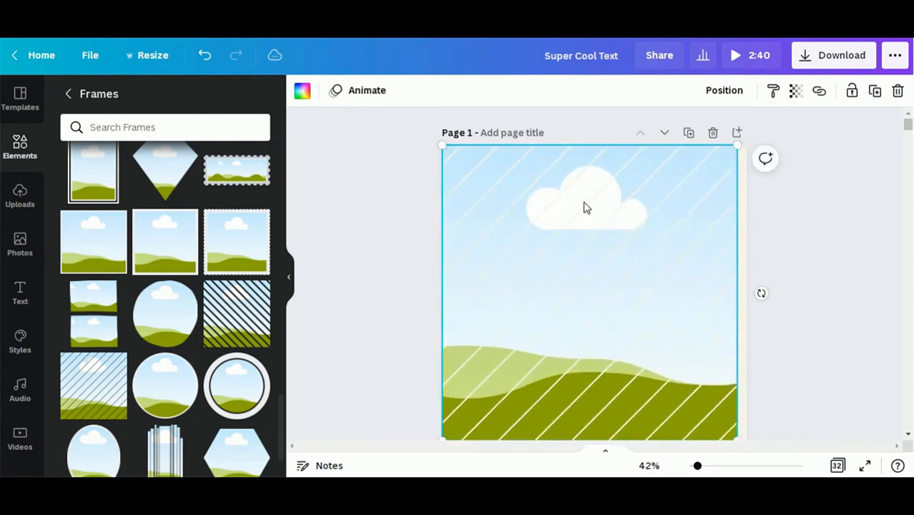
scroll(630, 266, down, 2)
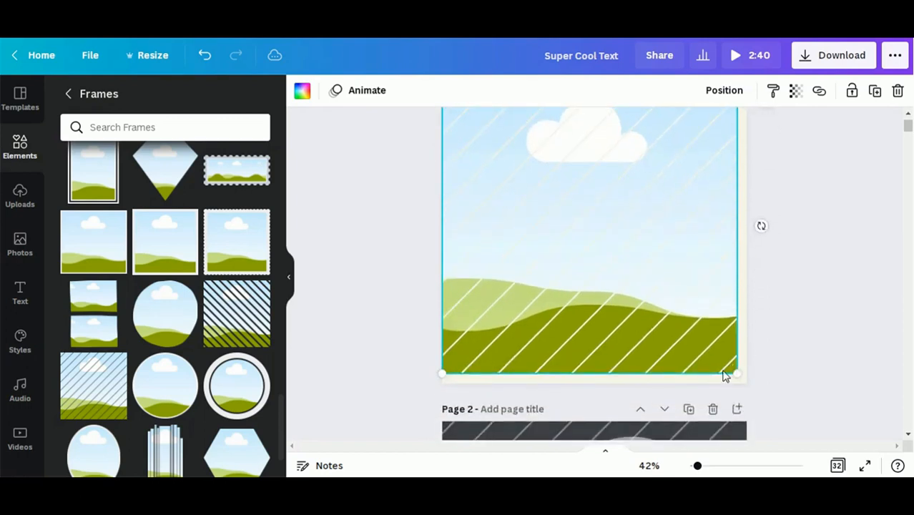
drag(734, 369, 746, 384)
click(810, 302)
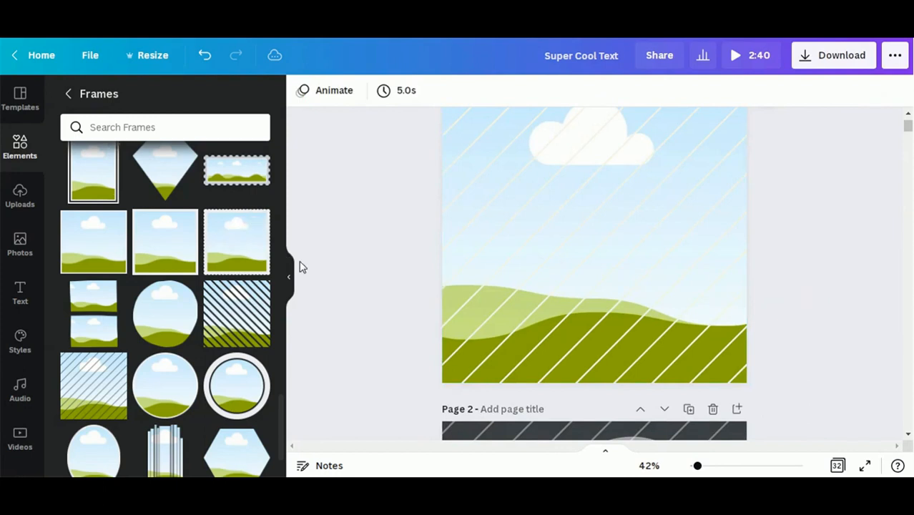
Step: Search the photos for "city" and fill the striped frame with the night skyline photo showing highway light trails
click(23, 243)
click(126, 101)
text(city)
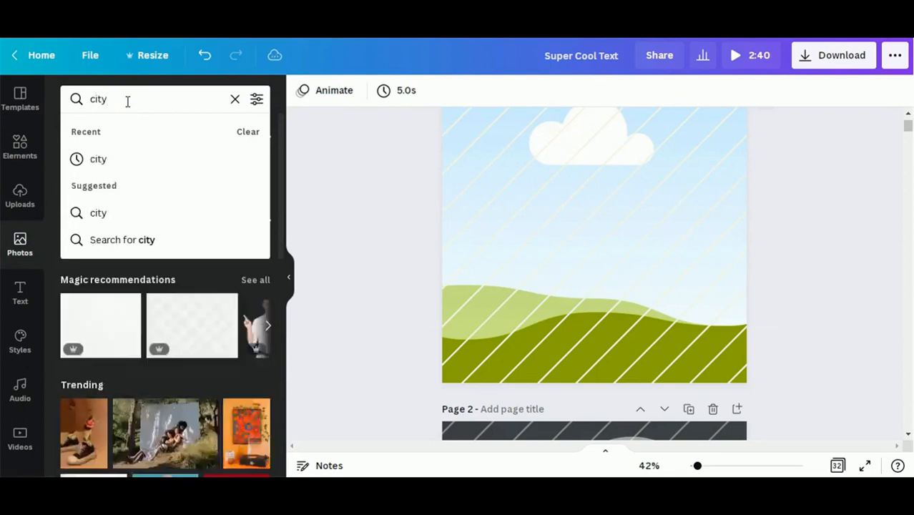
key(Return)
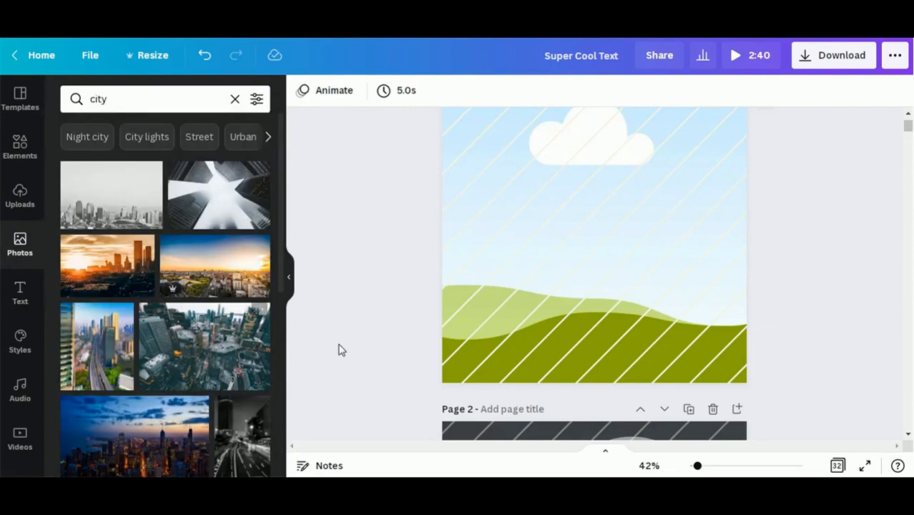
scroll(165, 343, down, 3)
drag(111, 394, 704, 349)
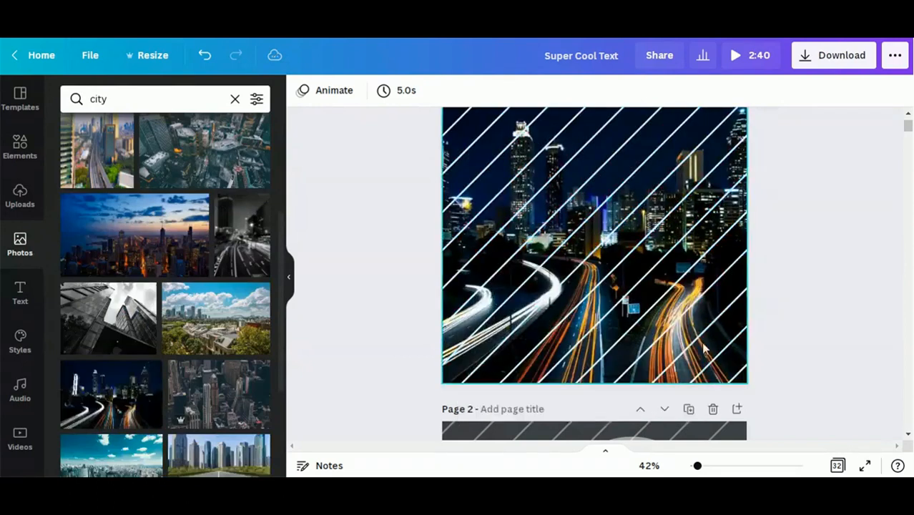
Step: Set the transparency of the framed city photo to 43
click(592, 246)
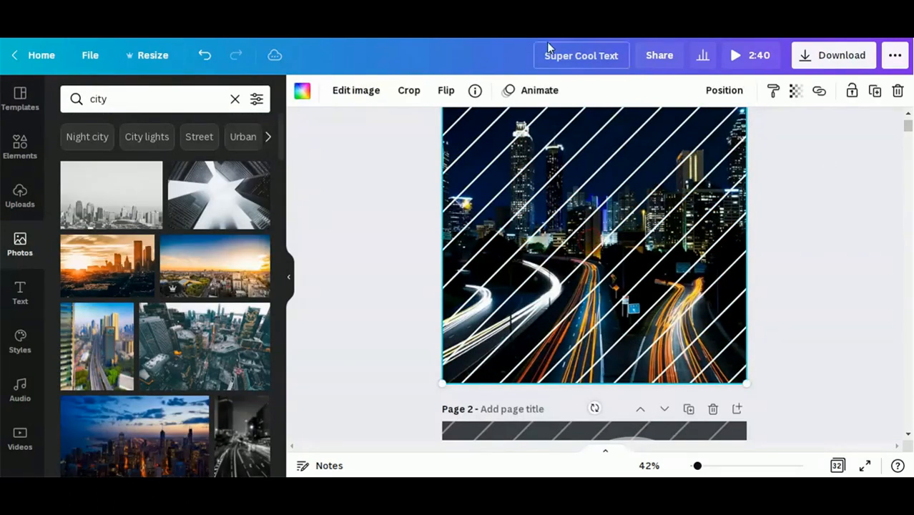
click(795, 90)
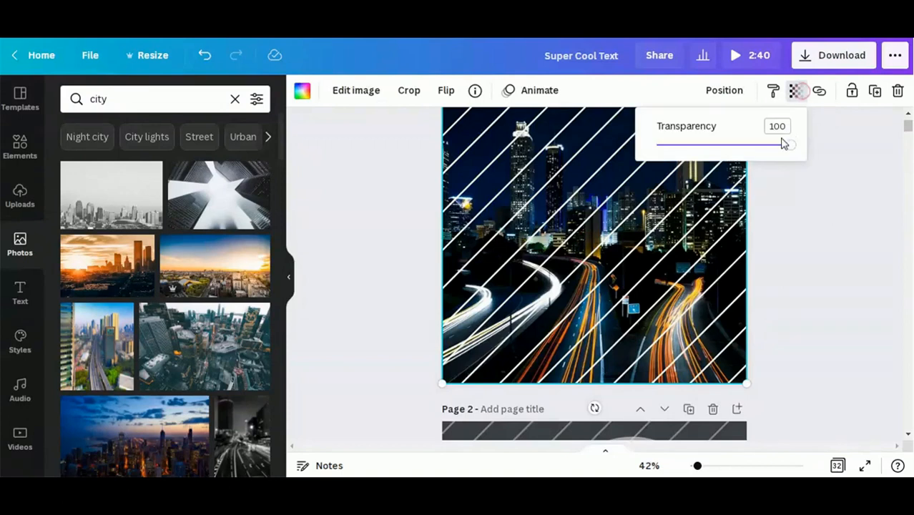
drag(792, 150, 715, 153)
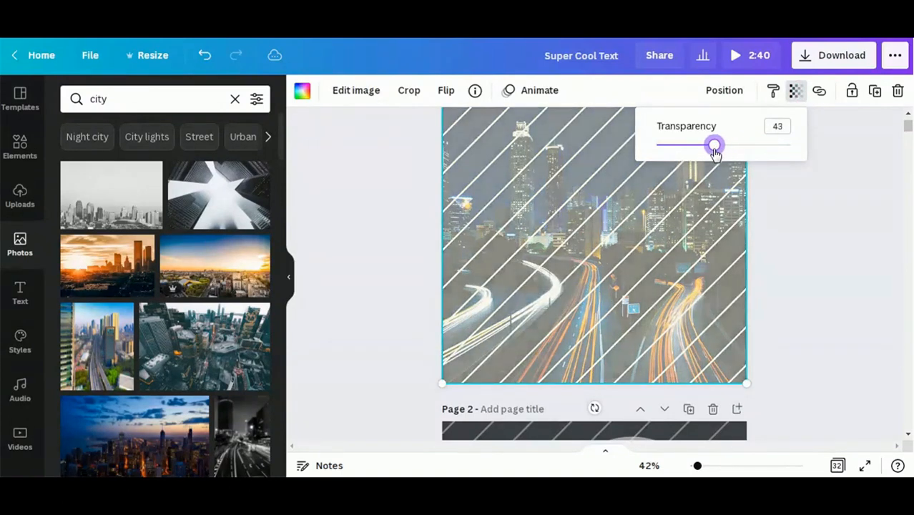
click(834, 216)
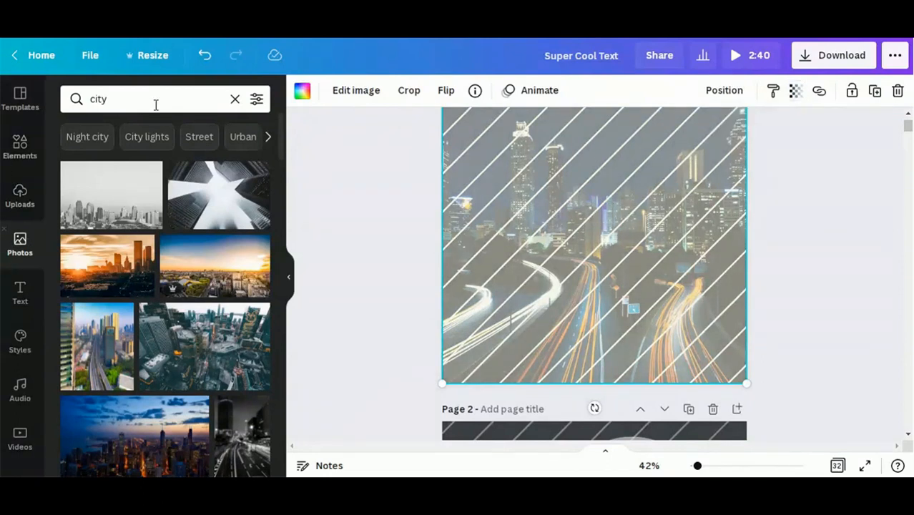
Step: Search the photos for "business man" and place a cut-out man in a navy suit in the lower-left part of page 1
click(127, 104)
double_click(122, 102)
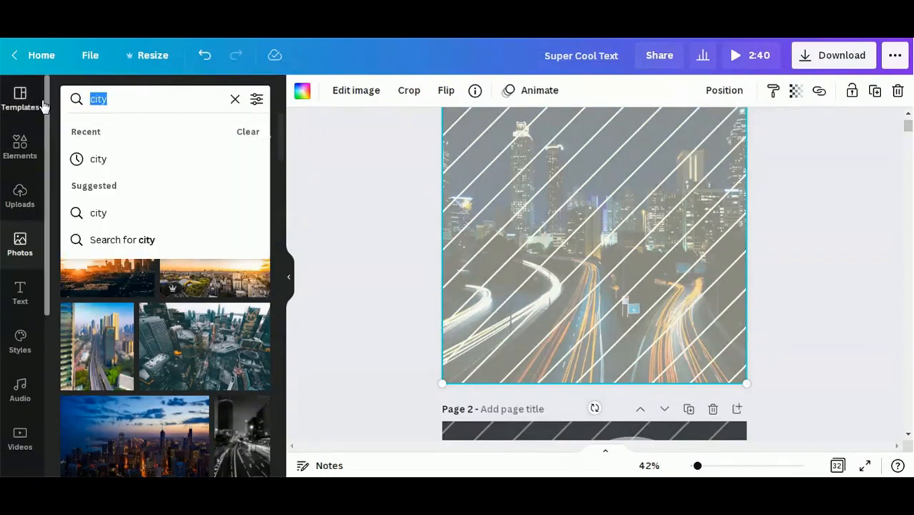
text(bu)
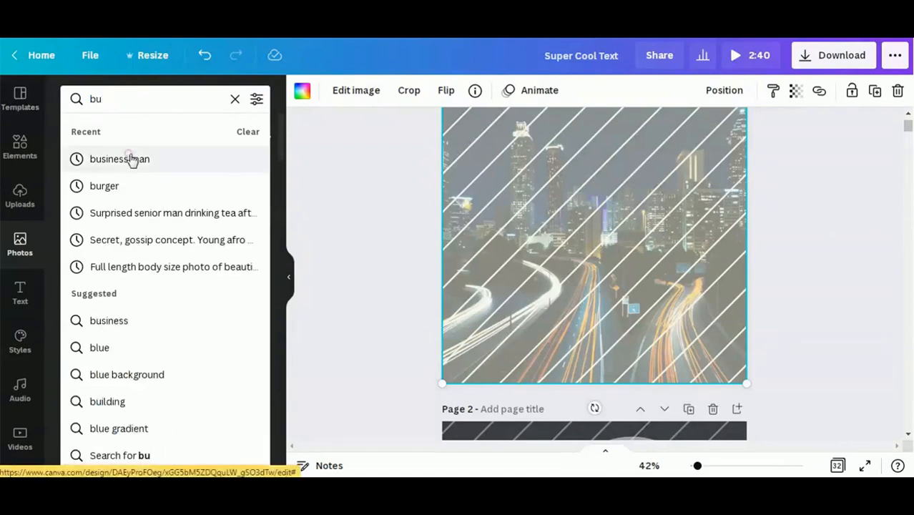
click(129, 156)
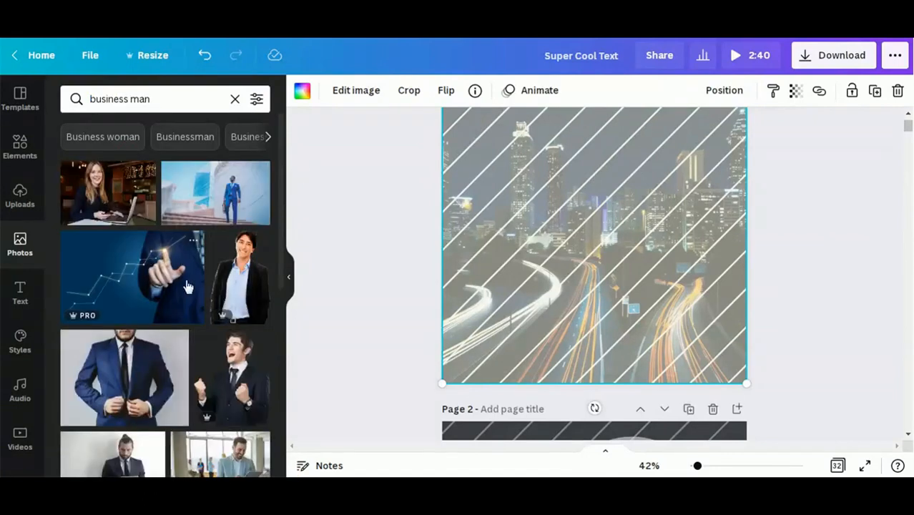
scroll(187, 287, down, 5)
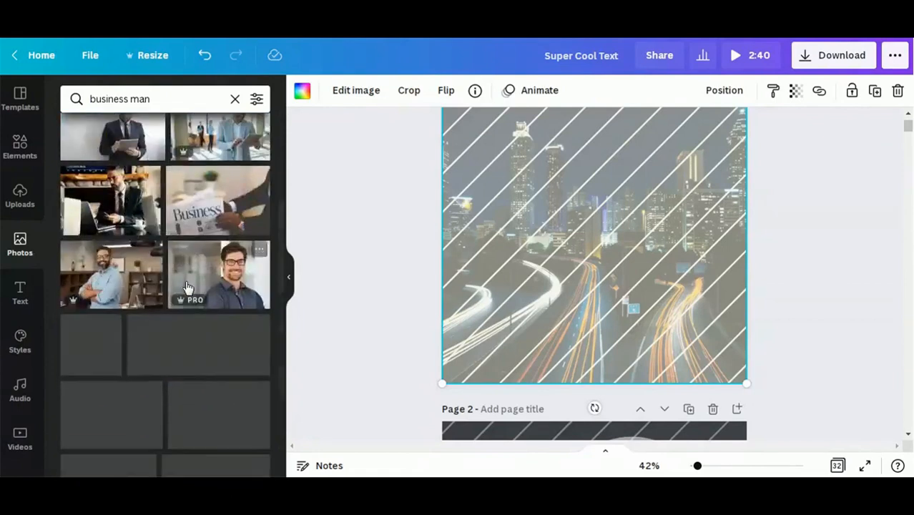
scroll(188, 288, down, 5)
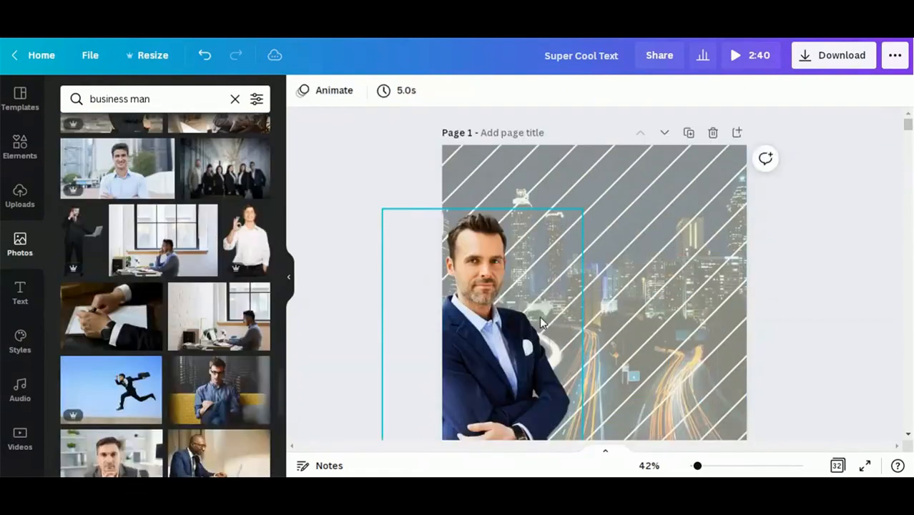
scroll(806, 317, down, 1)
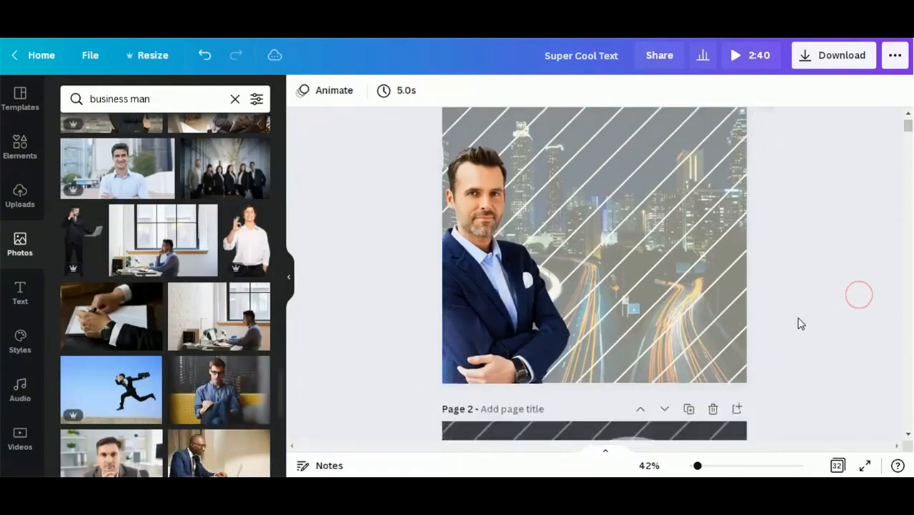
Step: Add a circle shape and place it in the upper-right part of page 1, beside the man's head
scroll(799, 323, down, 4)
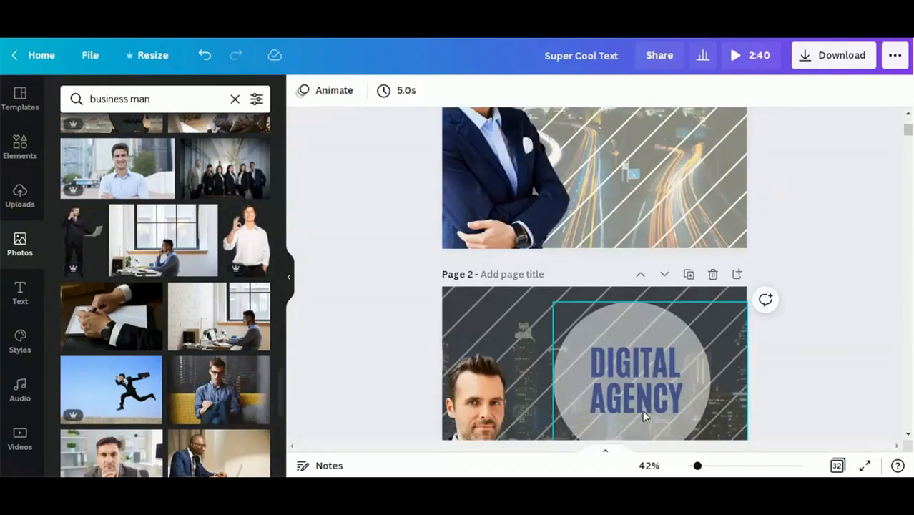
scroll(787, 363, up, 5)
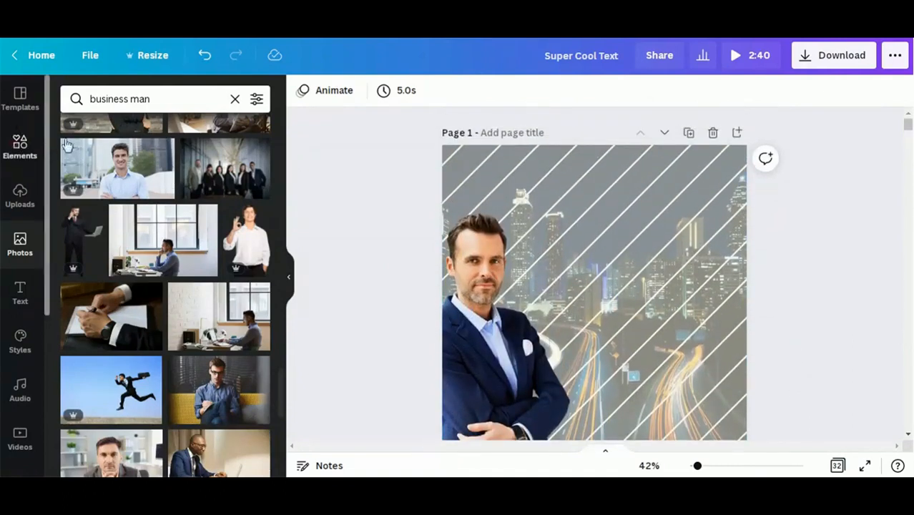
click(20, 147)
scroll(166, 276, up, 3)
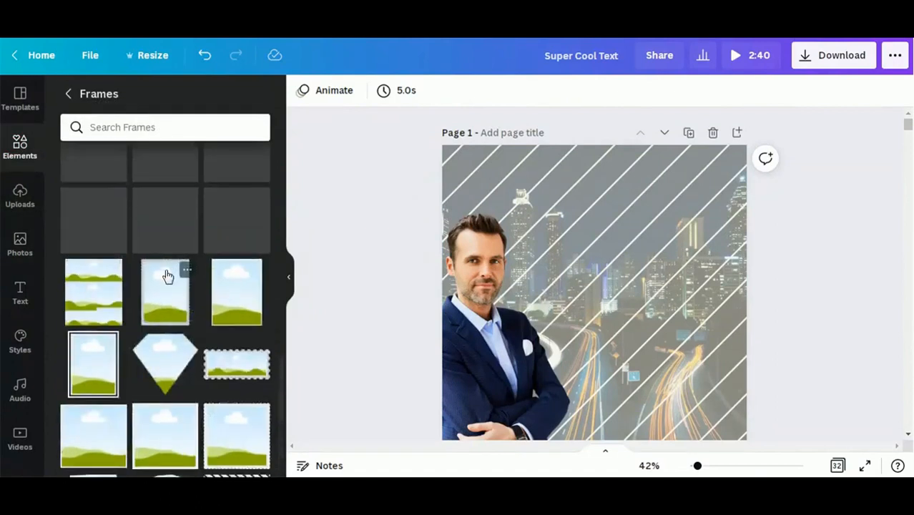
scroll(167, 276, up, 1)
click(79, 126)
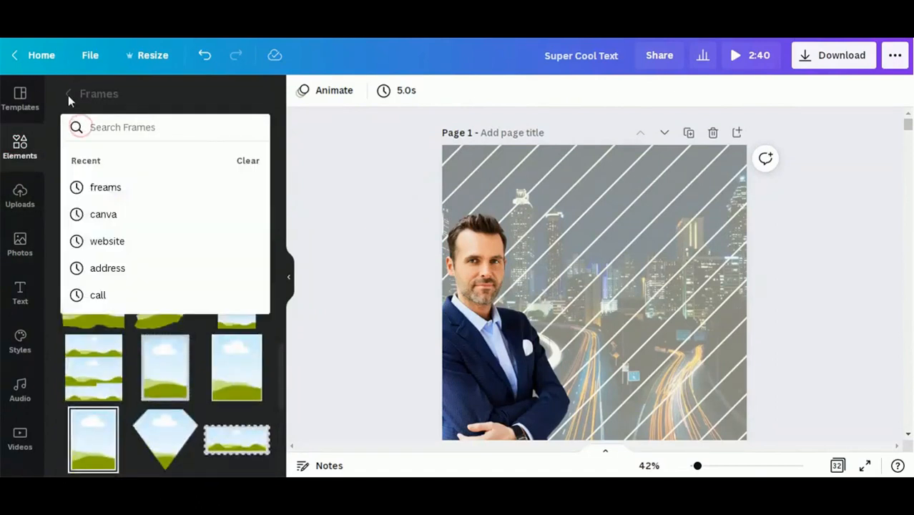
click(68, 93)
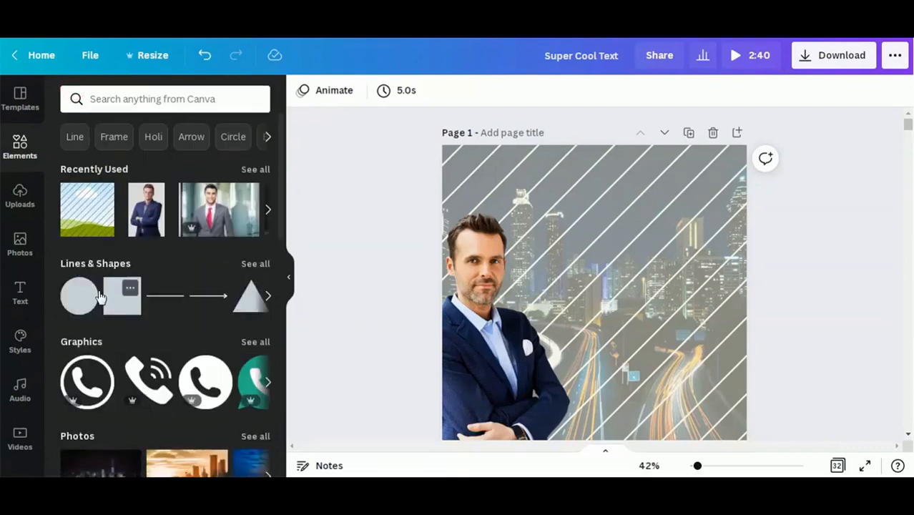
click(87, 288)
click(83, 294)
drag(599, 278, 643, 231)
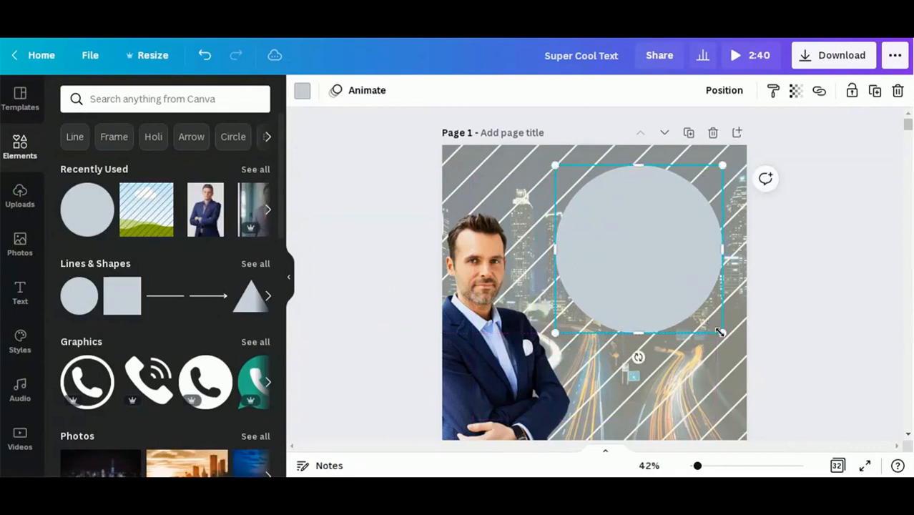
Step: Resize and reposition the circle so it sits slightly inside page 1's upper-right area, similar to the circle on page 2
drag(722, 333, 687, 299)
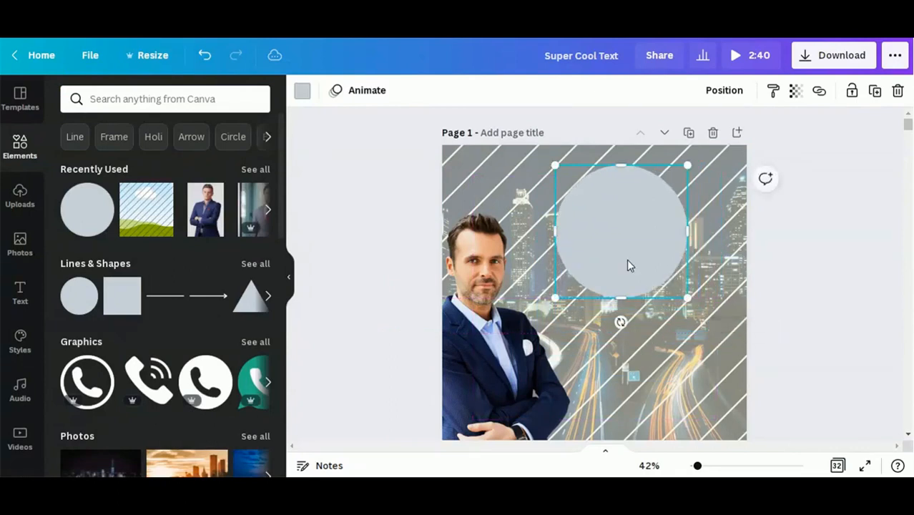
drag(627, 259, 642, 272)
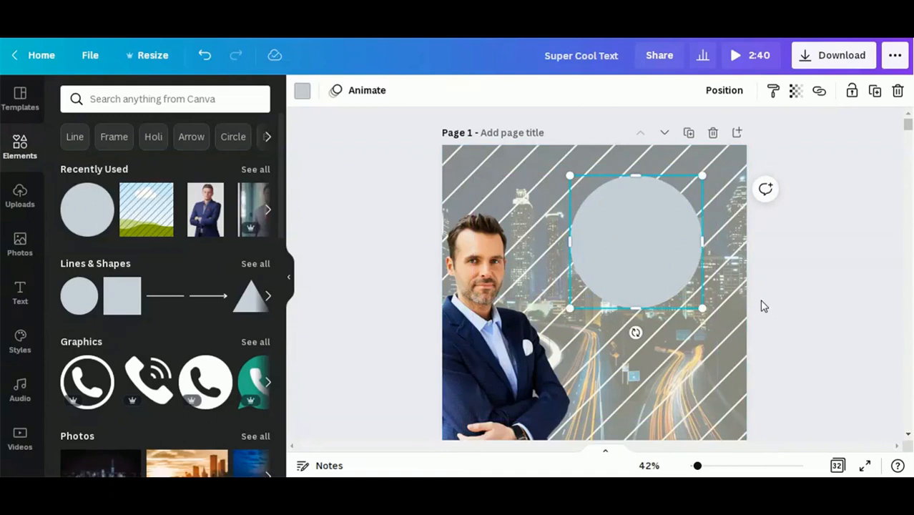
scroll(768, 321, down, 3)
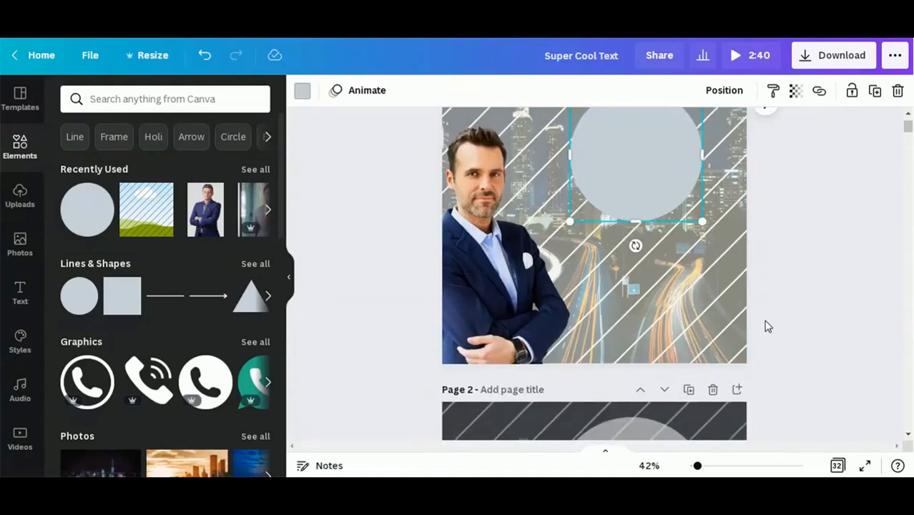
scroll(767, 326, down, 4)
scroll(766, 326, up, 7)
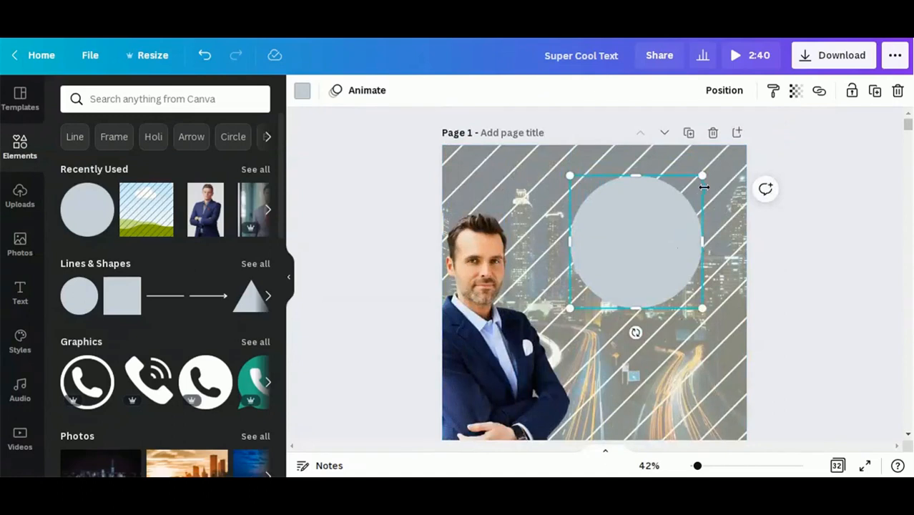
drag(703, 172, 716, 161)
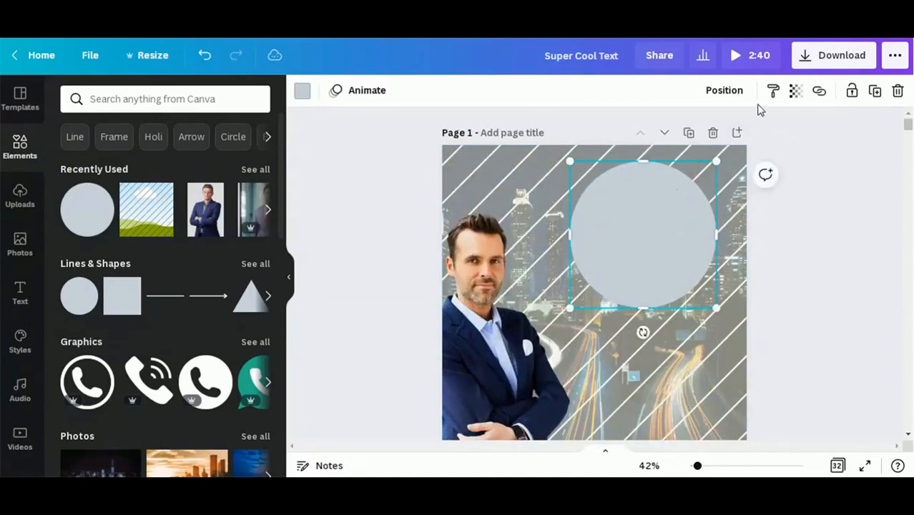
Step: Set the circle's transparency to 88
click(796, 92)
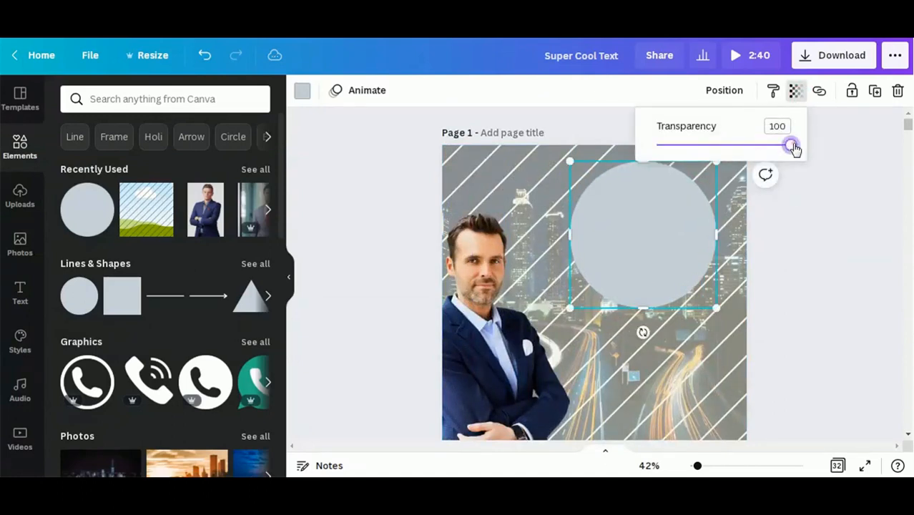
drag(794, 148, 777, 151)
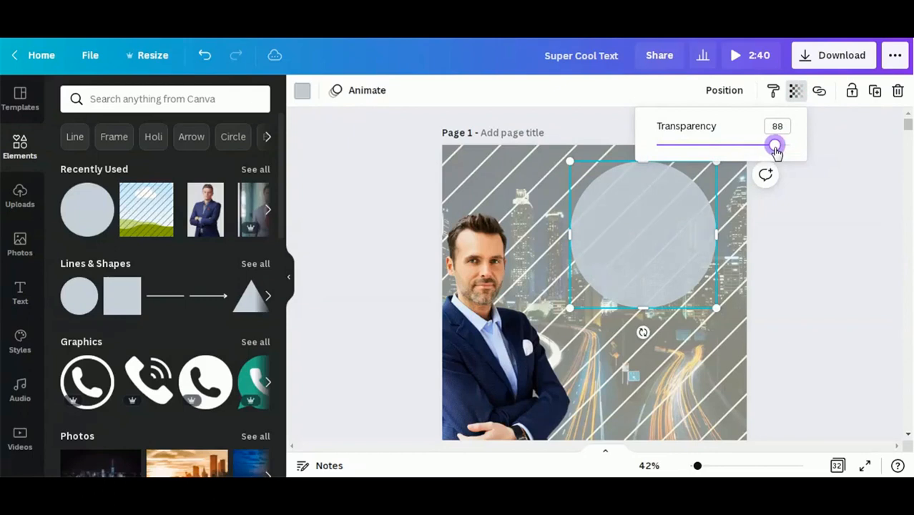
click(838, 295)
Step: Add a text box on page 1 reading "Digital Agency", with each word on its own line
click(676, 279)
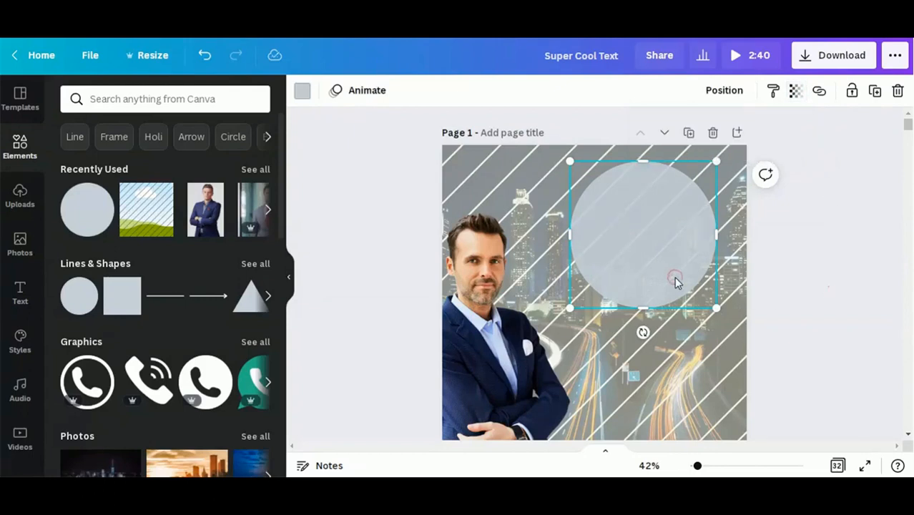
text(text)
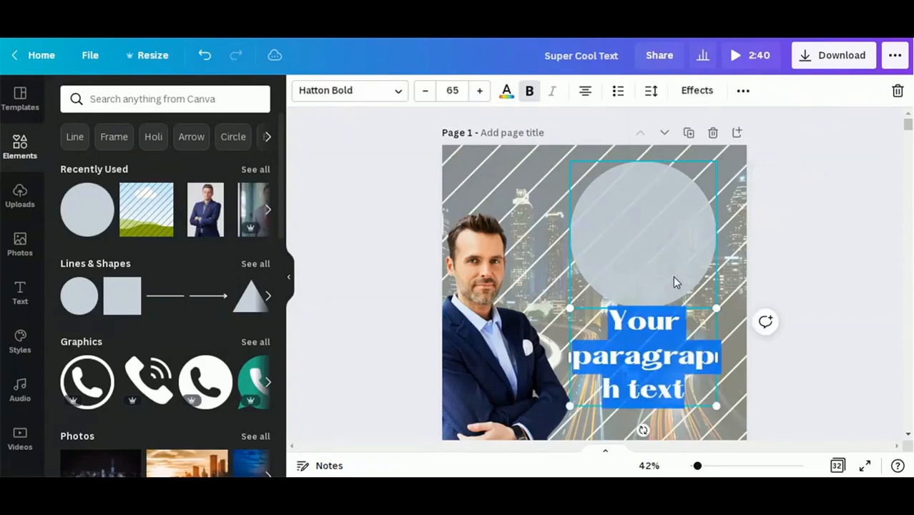
text(Digital)
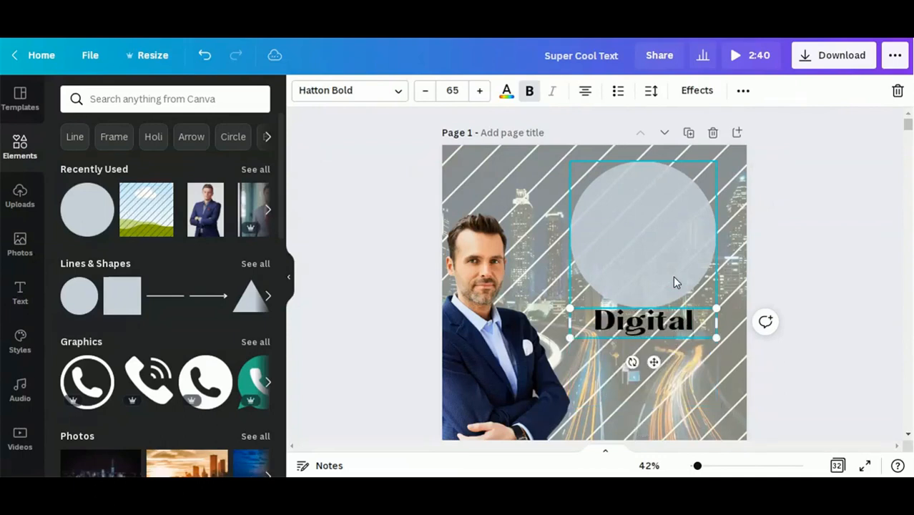
key(Return)
text(A)
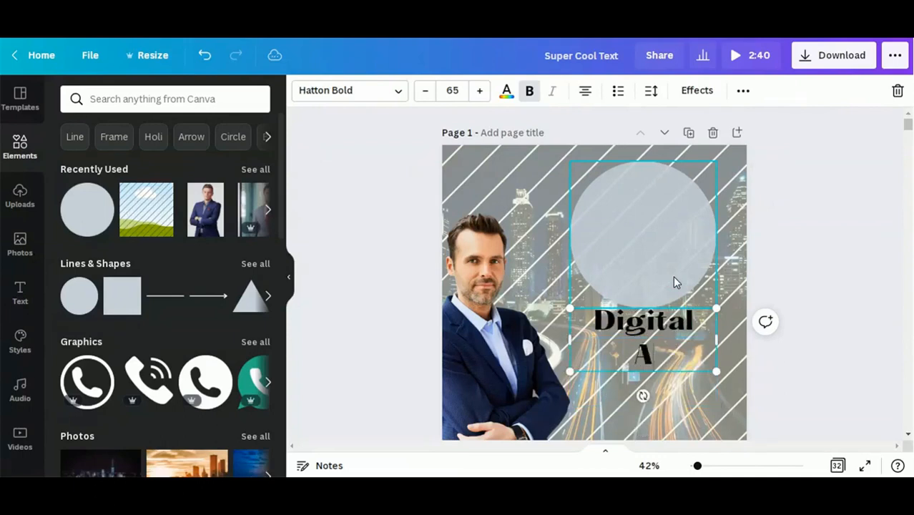
text(gency)
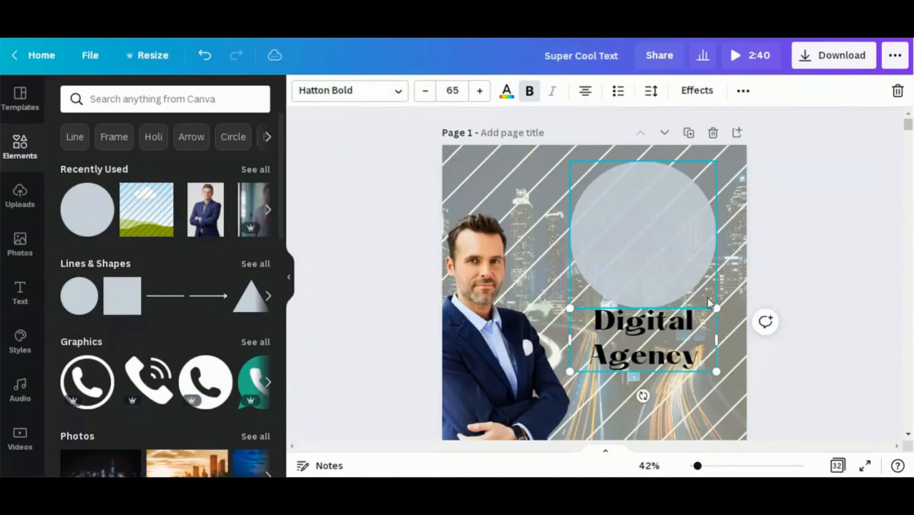
Step: Compare with the page 2 design and move the "Digital Agency" text up onto the circle on page 1
scroll(708, 301, down, 3)
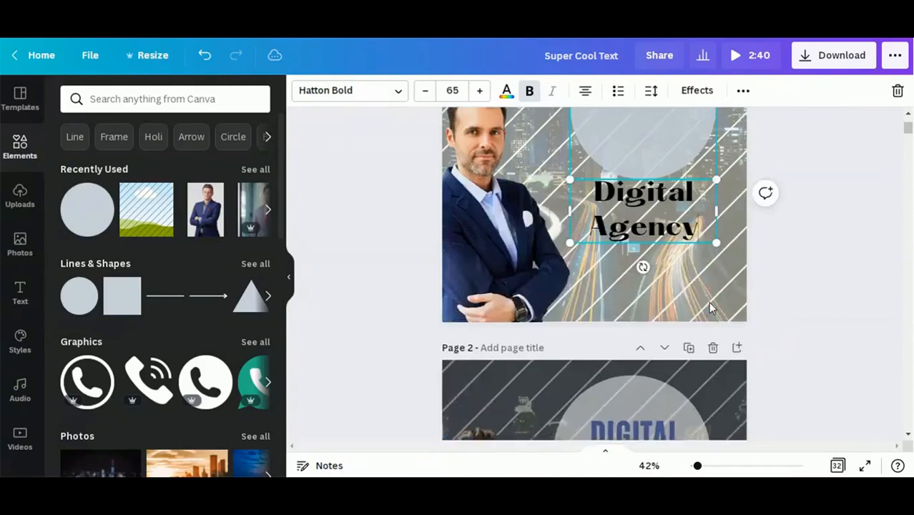
scroll(712, 310, down, 3)
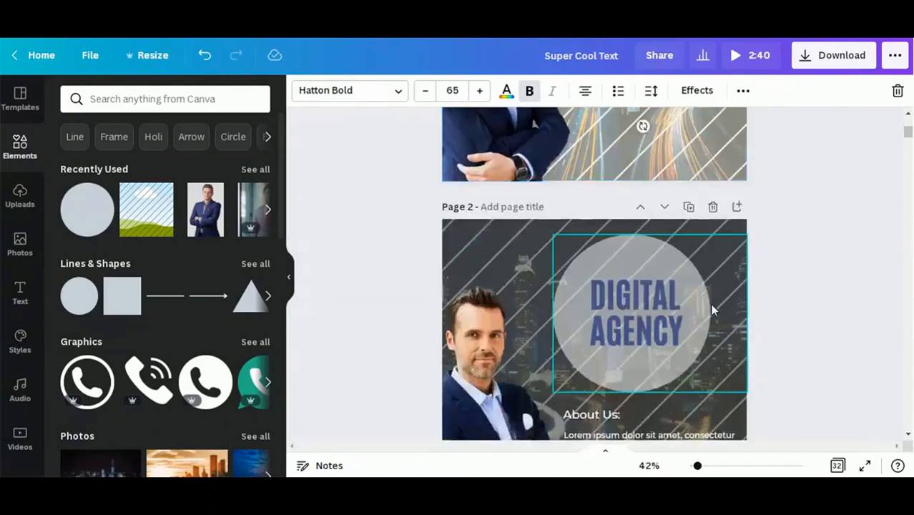
scroll(712, 310, up, 4)
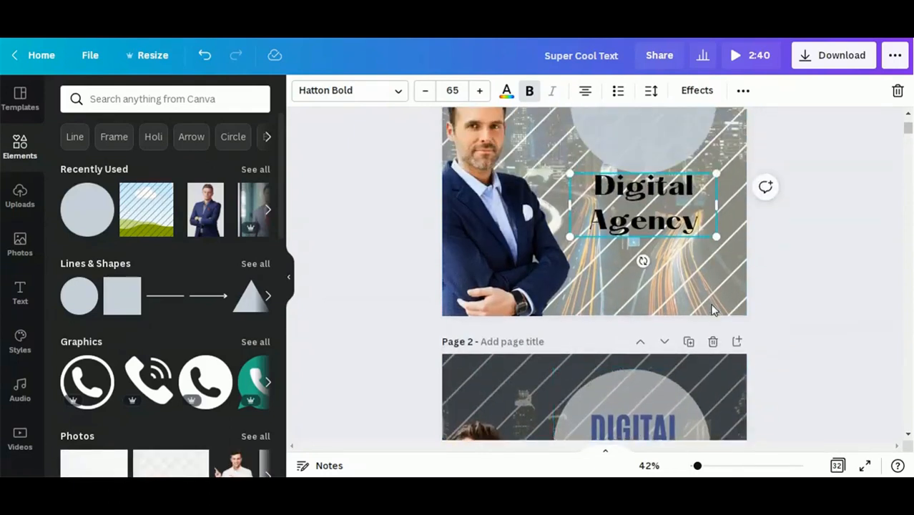
scroll(713, 307, down, 3)
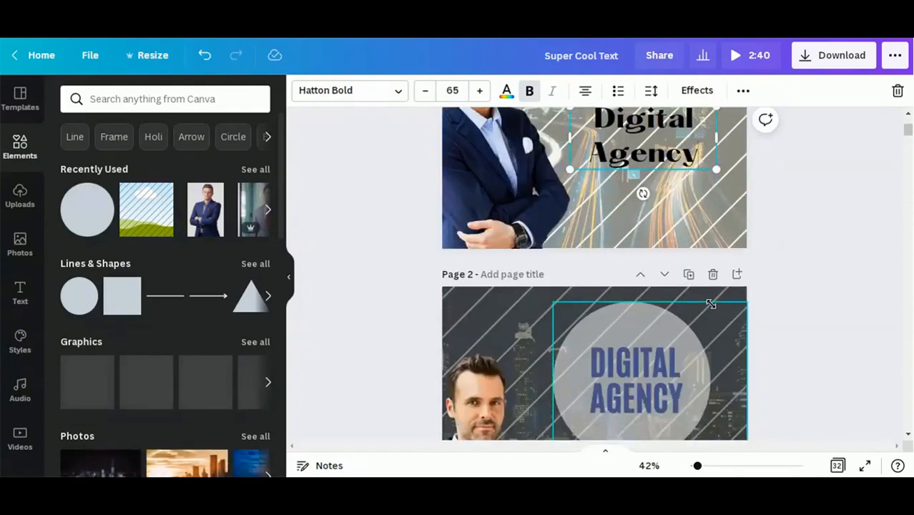
scroll(711, 304, up, 3)
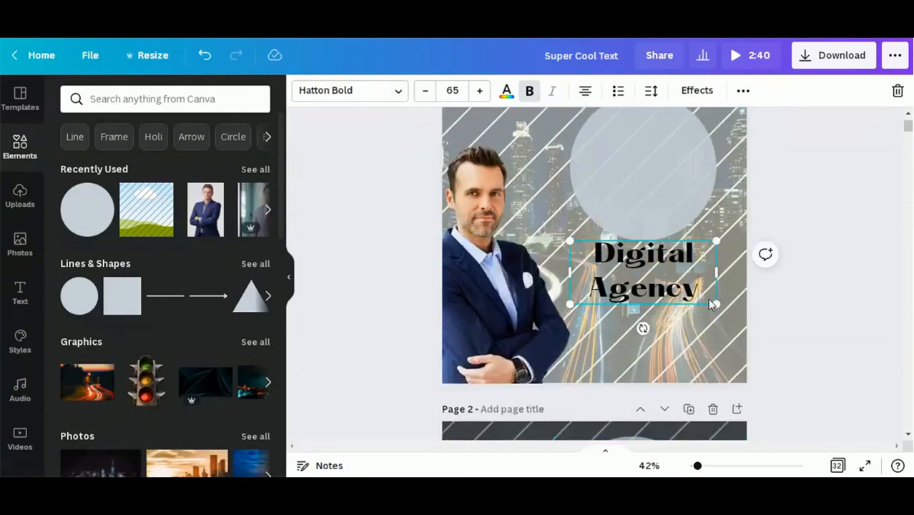
click(873, 266)
drag(668, 277, 669, 172)
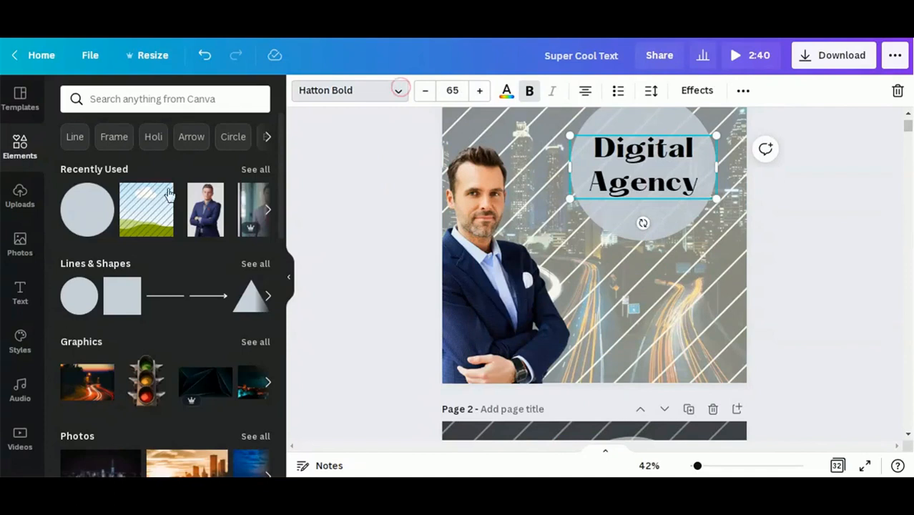
Step: Change the "Digital Agency" text to the Antonio Bold font and make it all uppercase
click(400, 91)
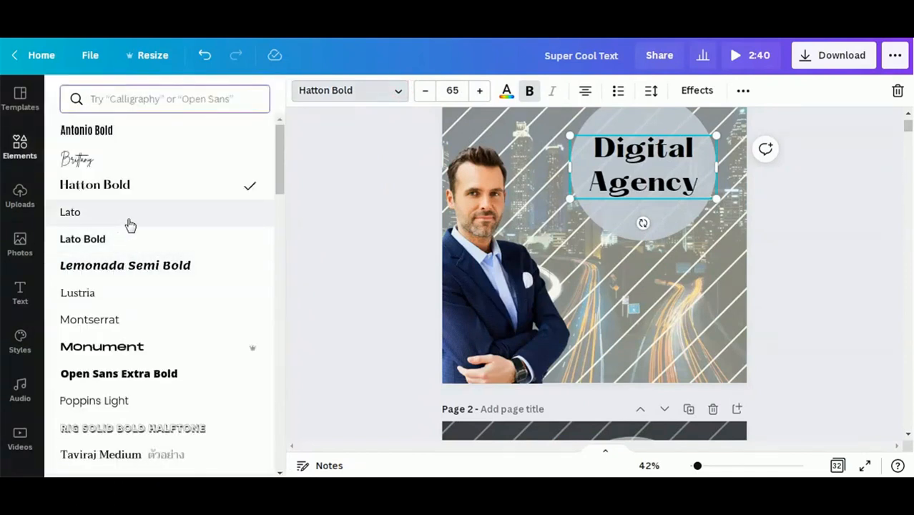
click(115, 132)
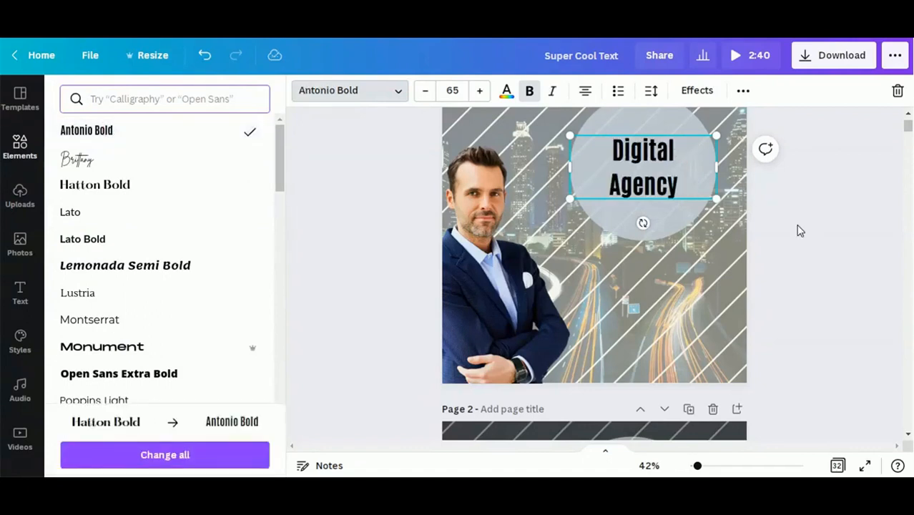
click(742, 94)
click(457, 124)
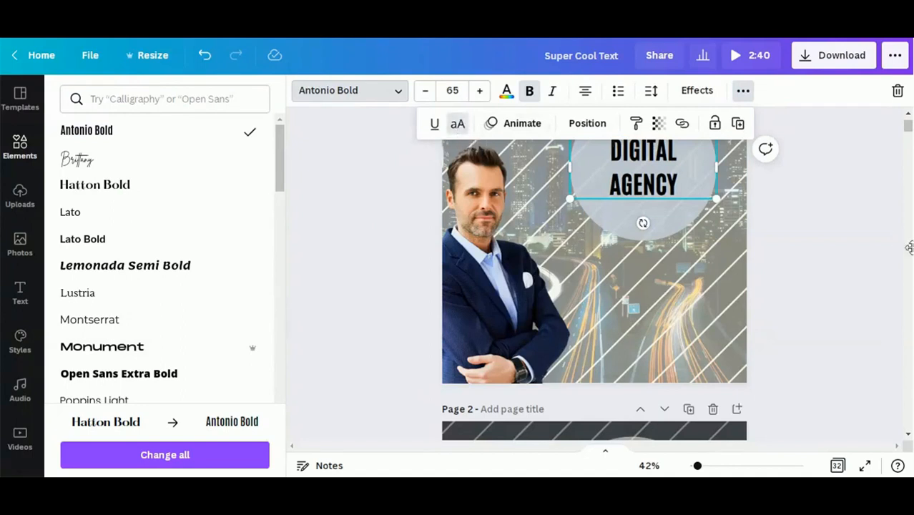
Step: Increase the "DIGITAL AGENCY" text's font size to 86 and shift it slightly up to centre it in the circle
click(480, 91)
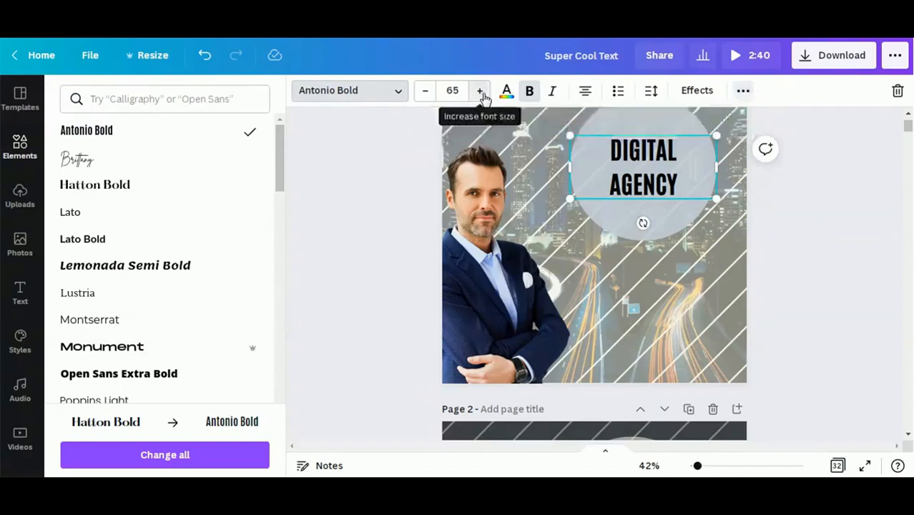
click(480, 91)
click(481, 92)
click(480, 92)
click(480, 92)
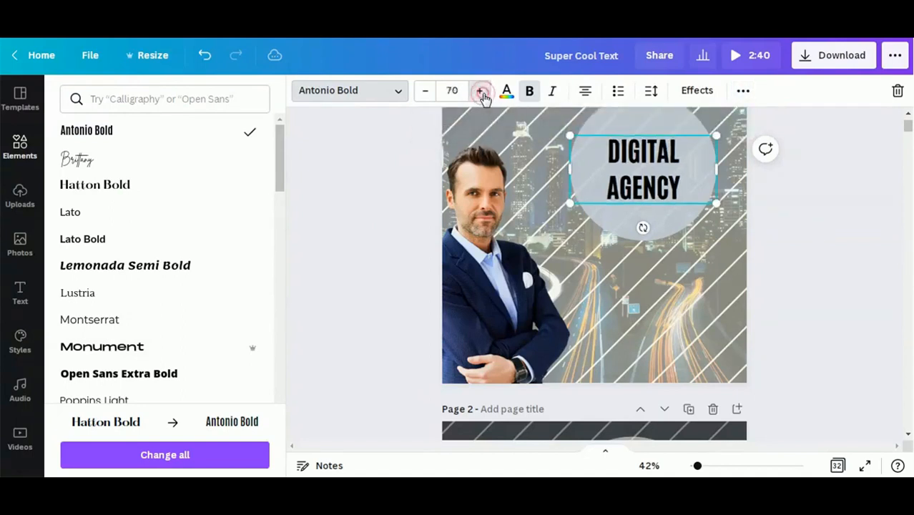
click(481, 92)
click(481, 92)
click(481, 92)
click(481, 92)
click(480, 91)
click(481, 92)
click(481, 92)
click(481, 91)
click(482, 92)
click(482, 91)
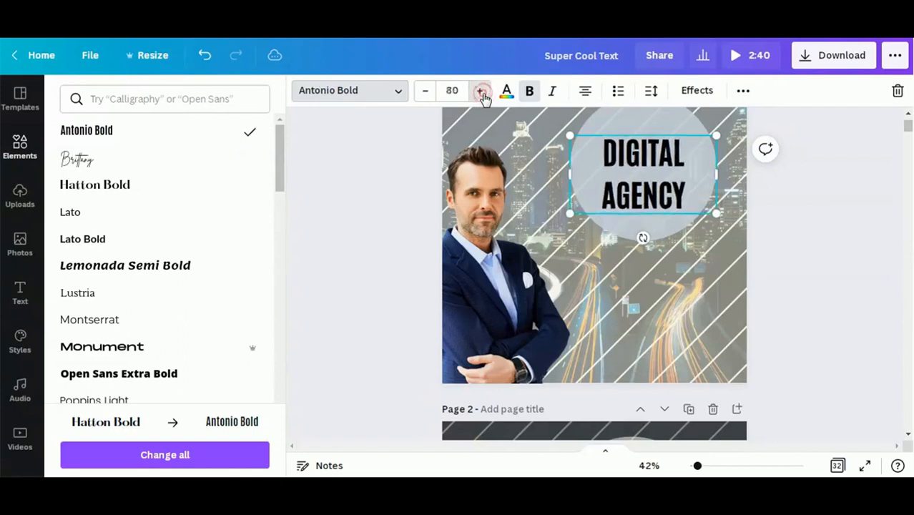
click(481, 92)
click(482, 92)
click(481, 91)
click(482, 91)
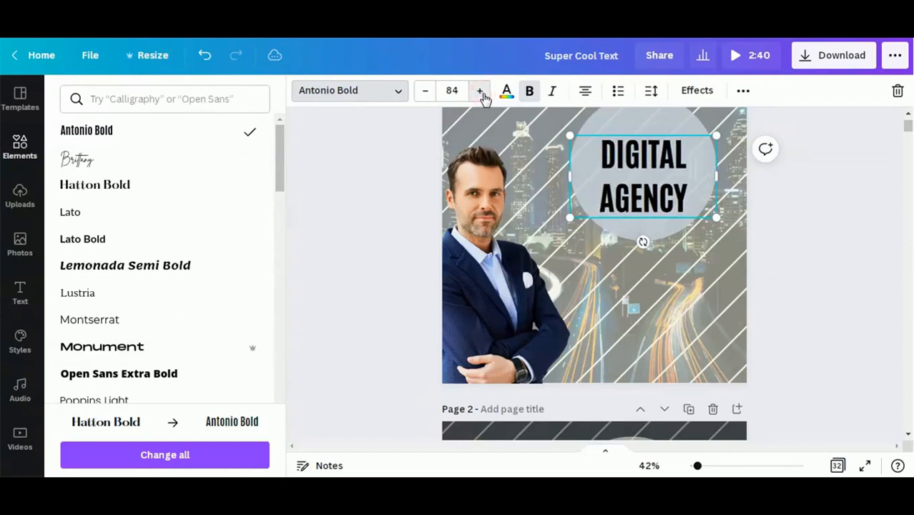
click(482, 92)
click(481, 91)
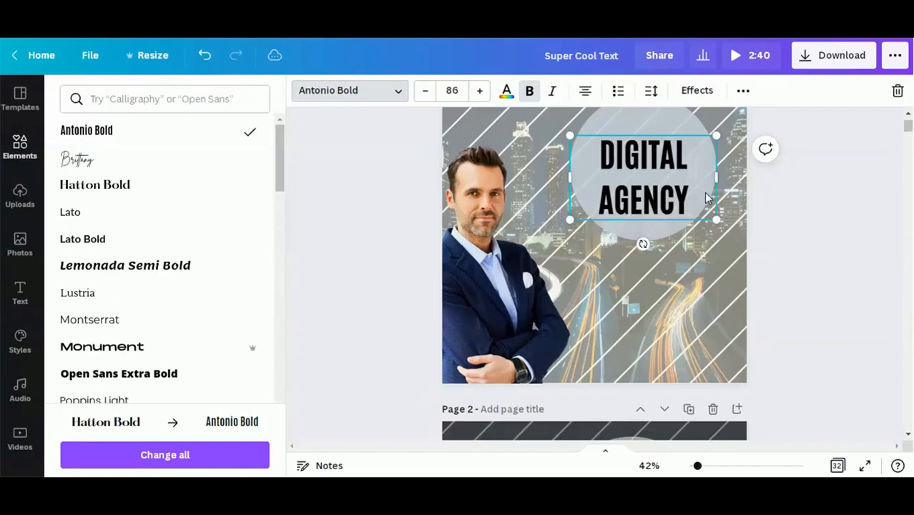
click(868, 240)
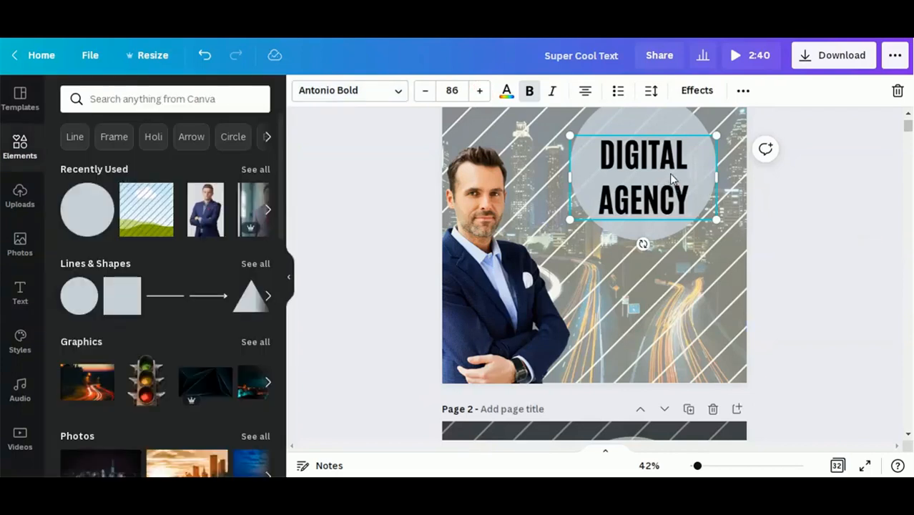
drag(672, 176, 671, 174)
click(870, 240)
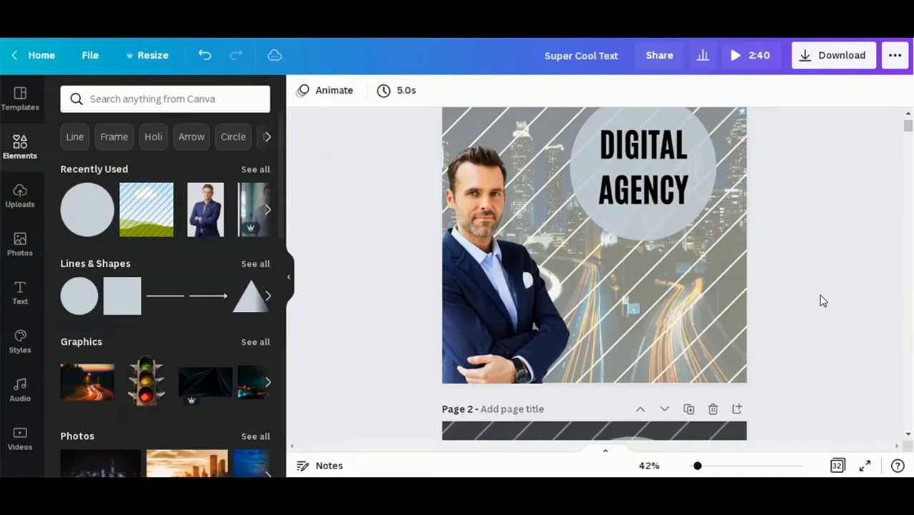
Step: Add a text box on page 1 reading "About Us"
click(289, 278)
text(text)
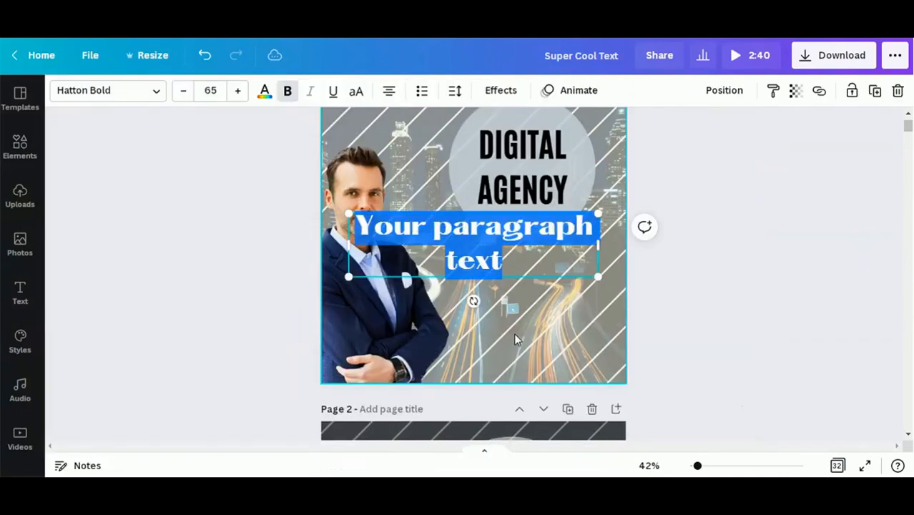
text(About Us)
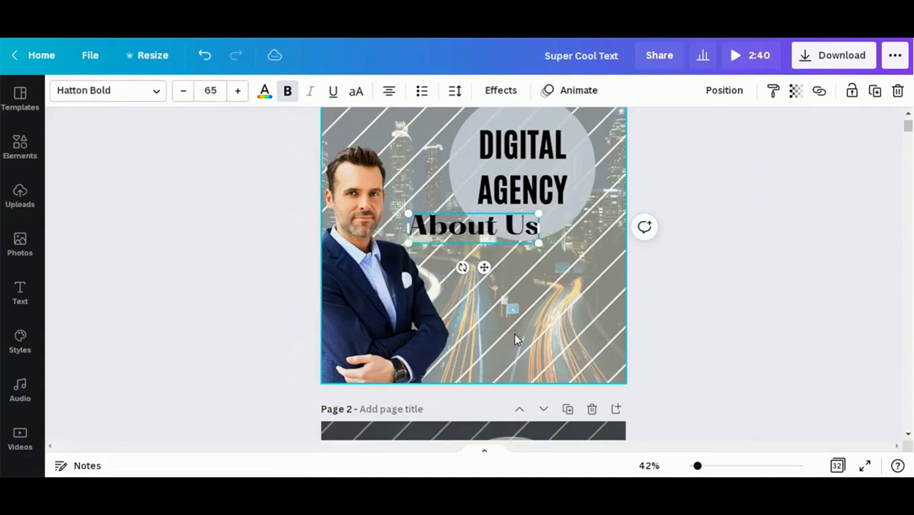
Step: Set the "About Us" text to the Montserrat font at size 24
key(ctrl+a)
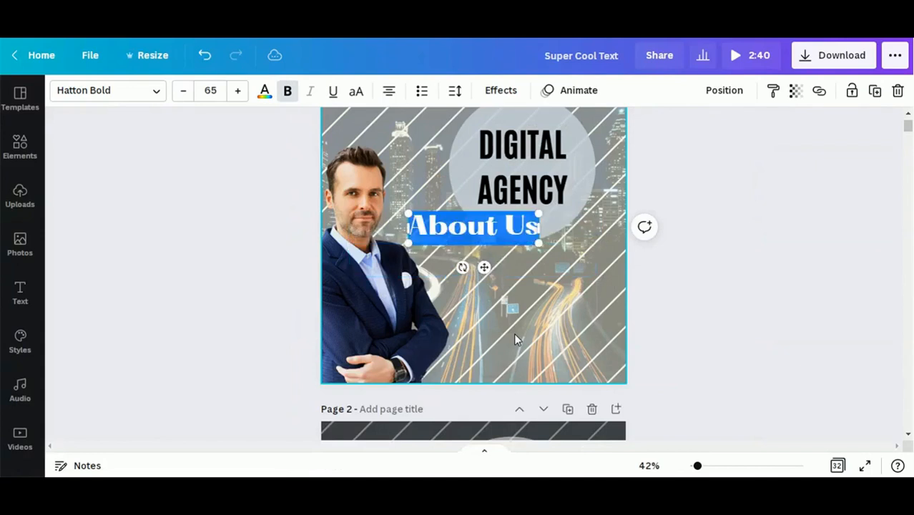
click(154, 96)
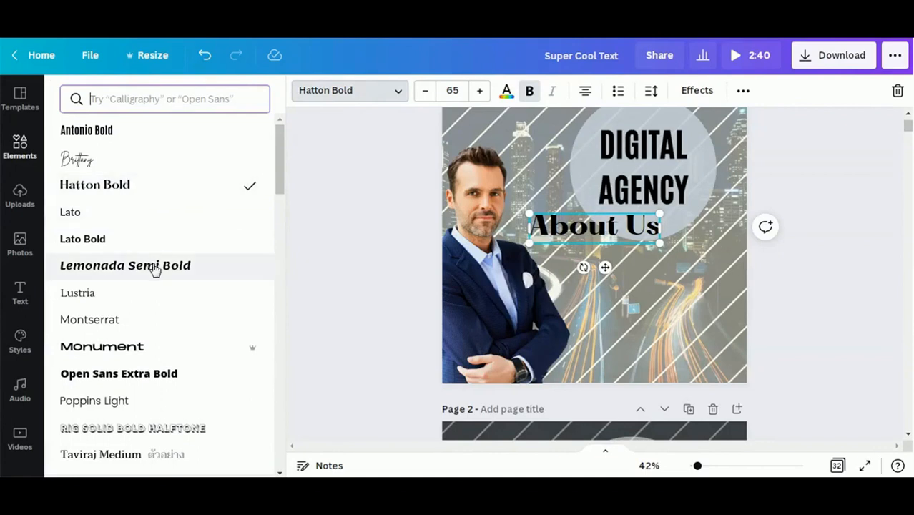
click(145, 320)
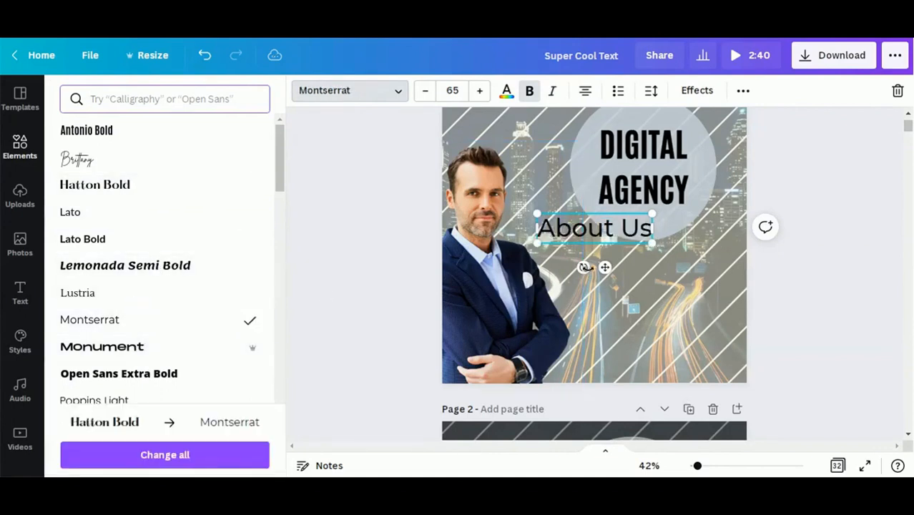
click(452, 90)
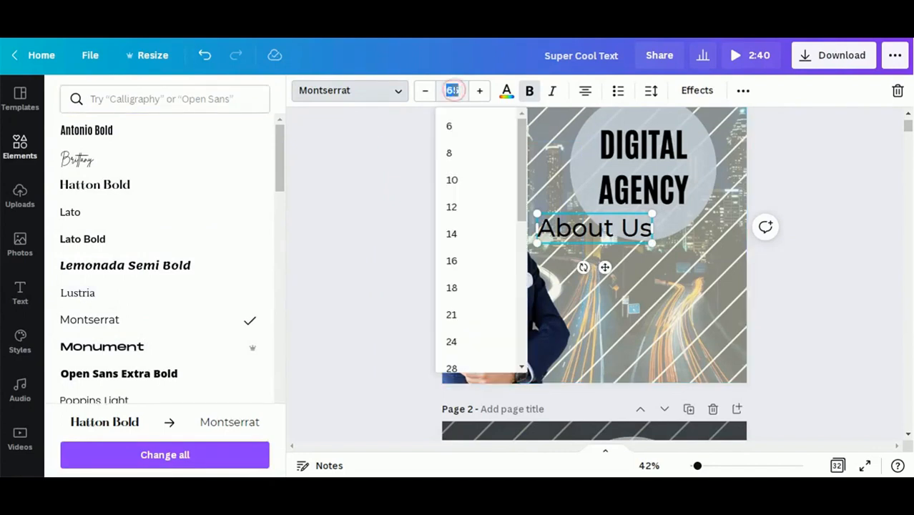
text(20)
key(Return)
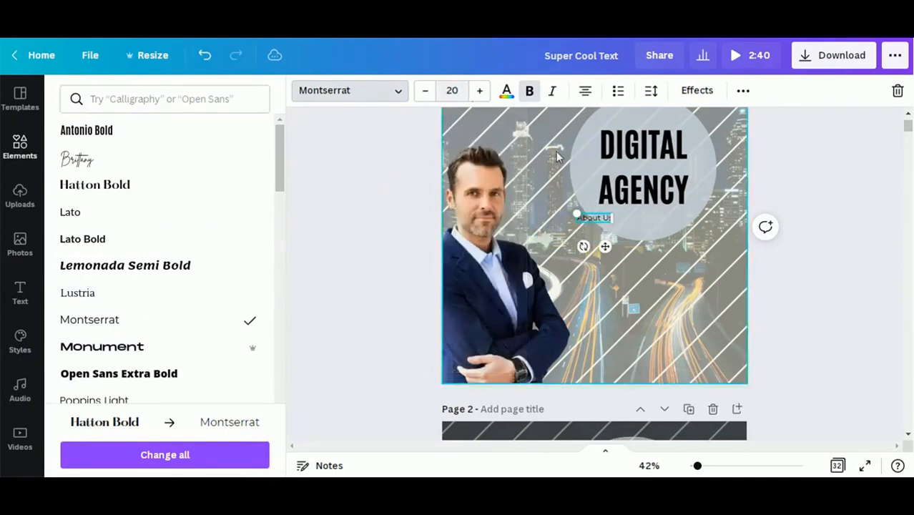
click(480, 91)
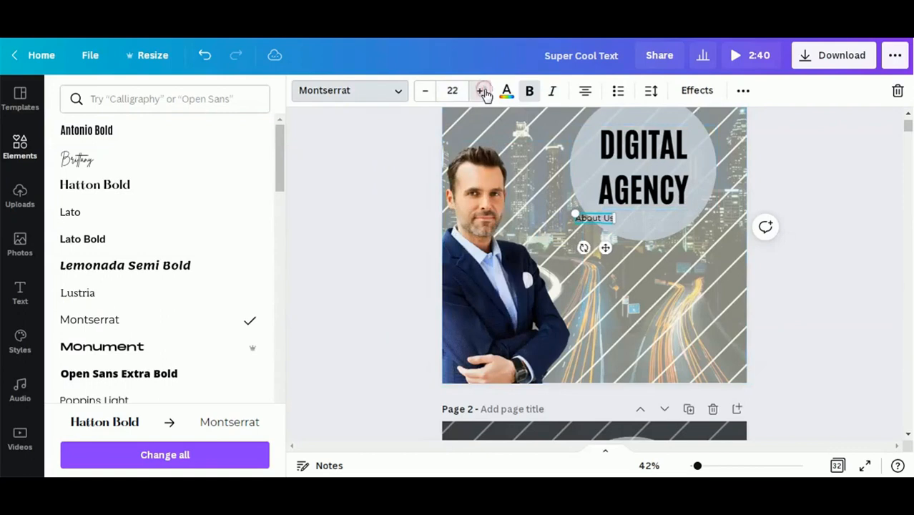
click(481, 91)
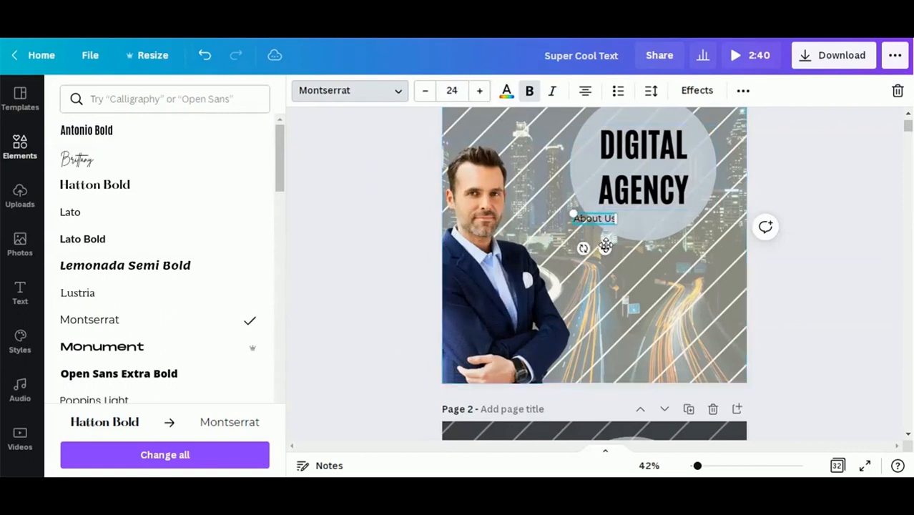
Step: Move the "About Us" text down below the circle on page 1 and compare it with the page 2 design
drag(608, 262, 617, 310)
scroll(838, 284, down, 2)
scroll(838, 284, down, 2)
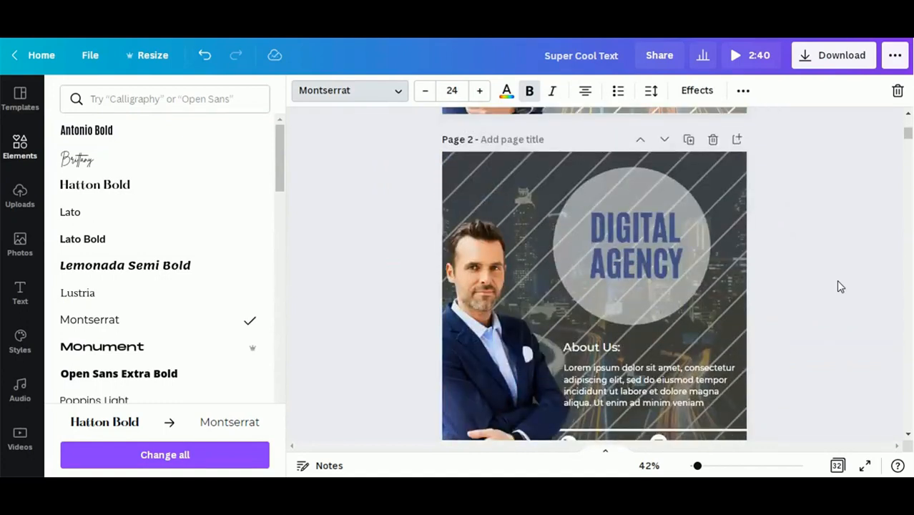
scroll(840, 286, down, 1)
scroll(840, 287, up, 2)
scroll(837, 286, up, 2)
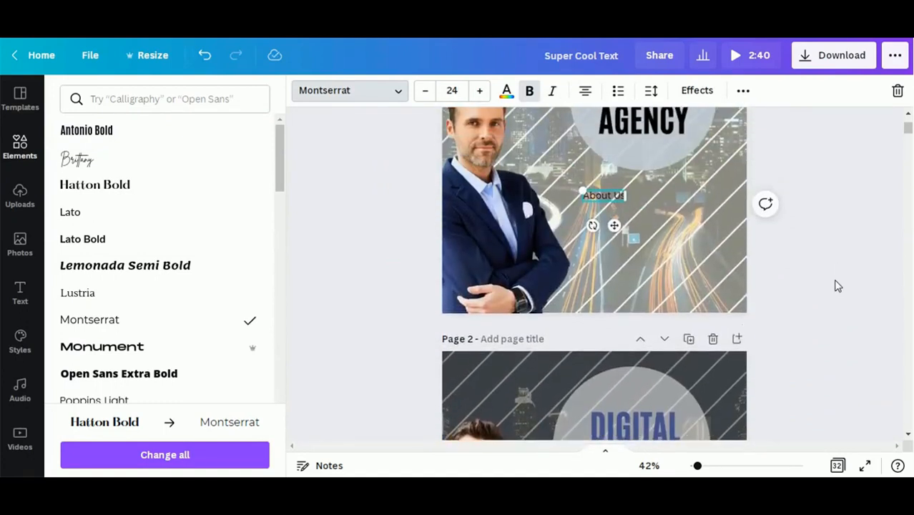
Step: Colour the "About Us" text white and deselect it
click(506, 91)
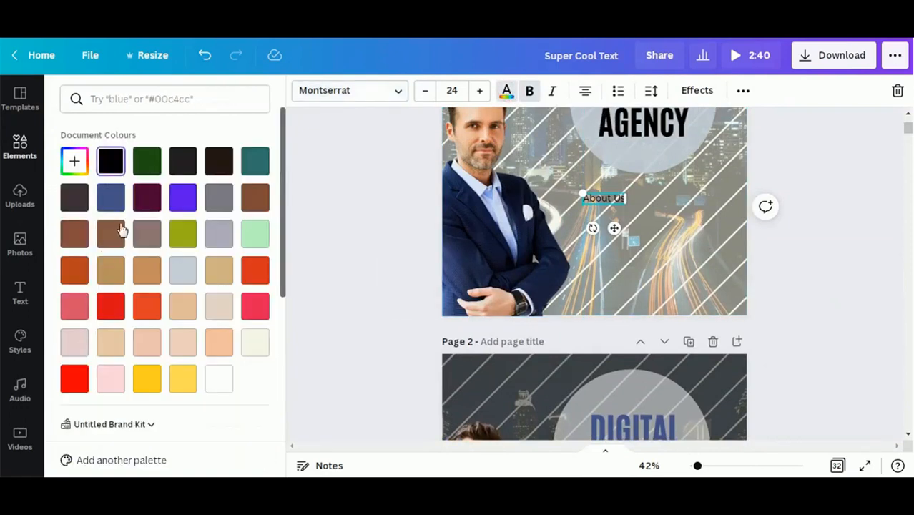
click(215, 381)
click(860, 309)
click(853, 303)
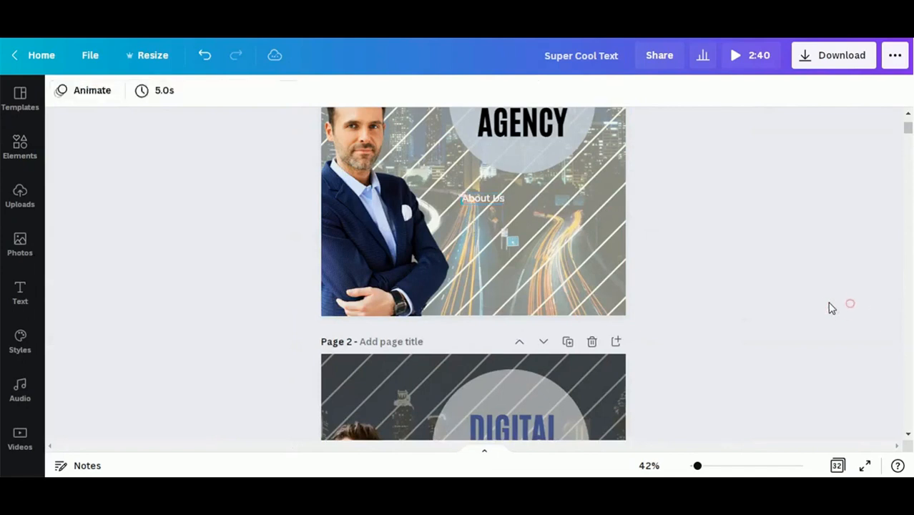
scroll(500, 279, up, 1)
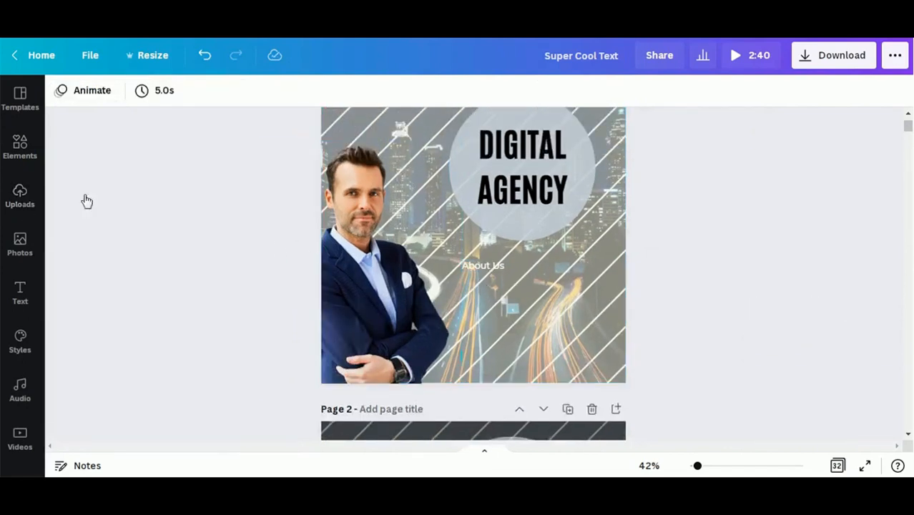
Step: Add a square shape to page 1, colour it black and enlarge it to cover the whole page
click(4, 152)
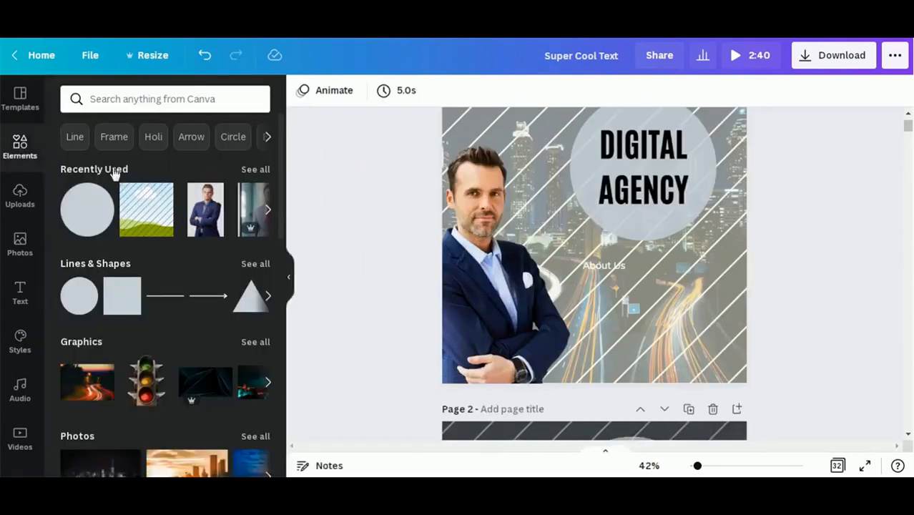
click(128, 300)
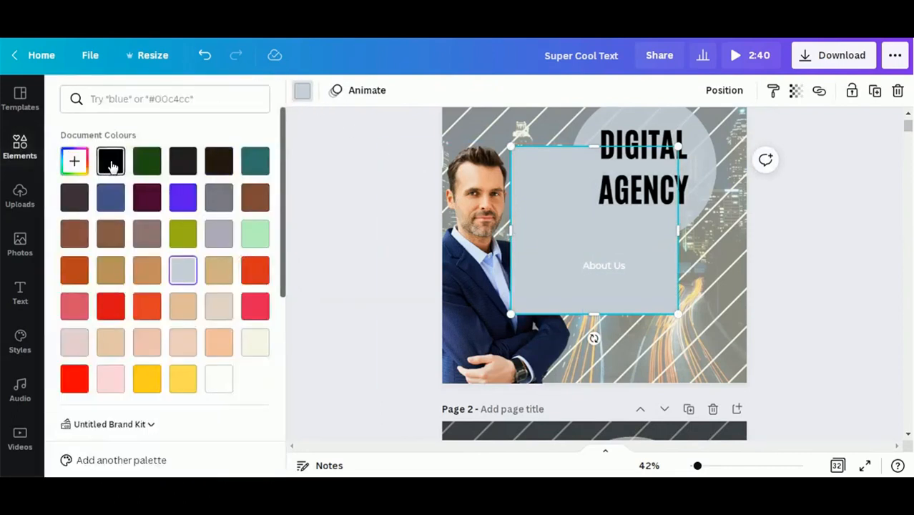
click(111, 161)
drag(678, 313, 747, 379)
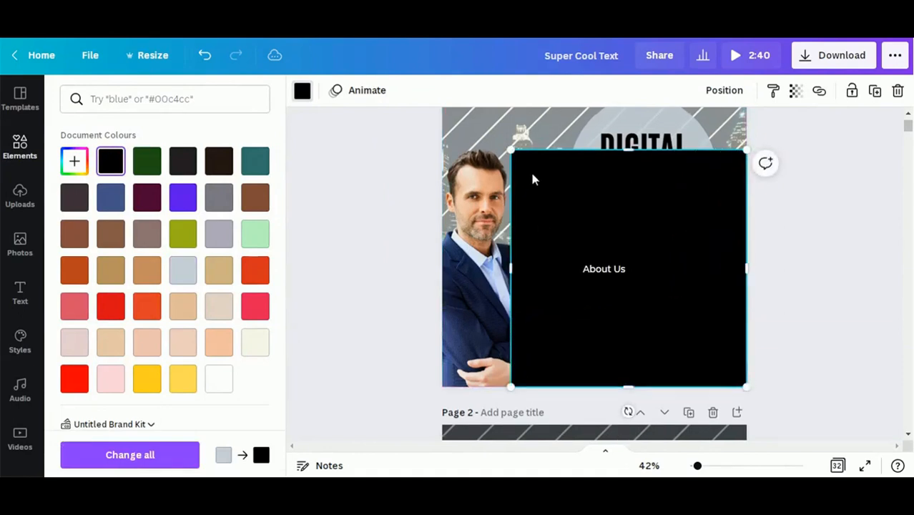
scroll(530, 170, up, 1)
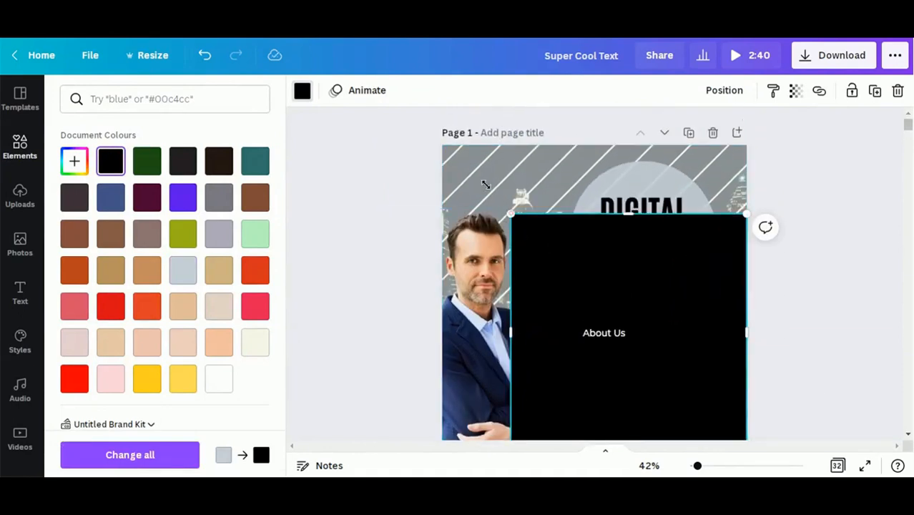
drag(510, 214, 443, 144)
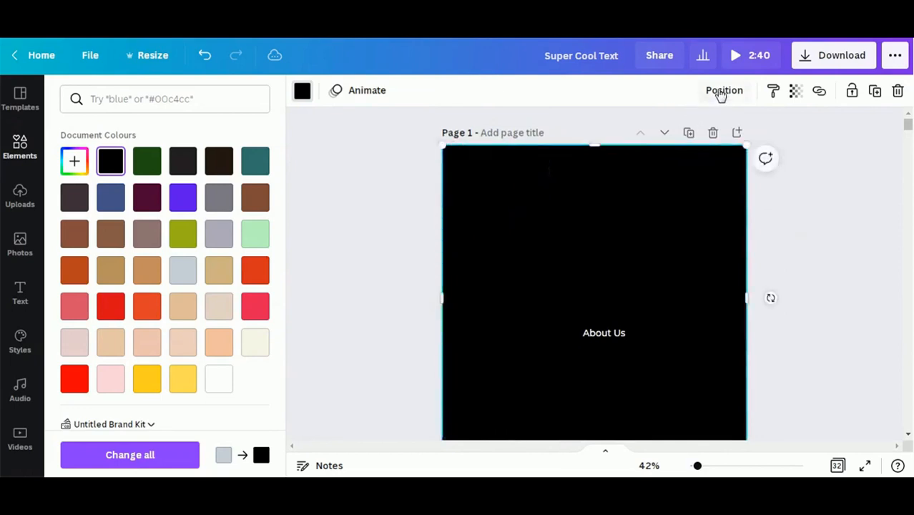
Step: Set the black square's transparency to 43
click(796, 91)
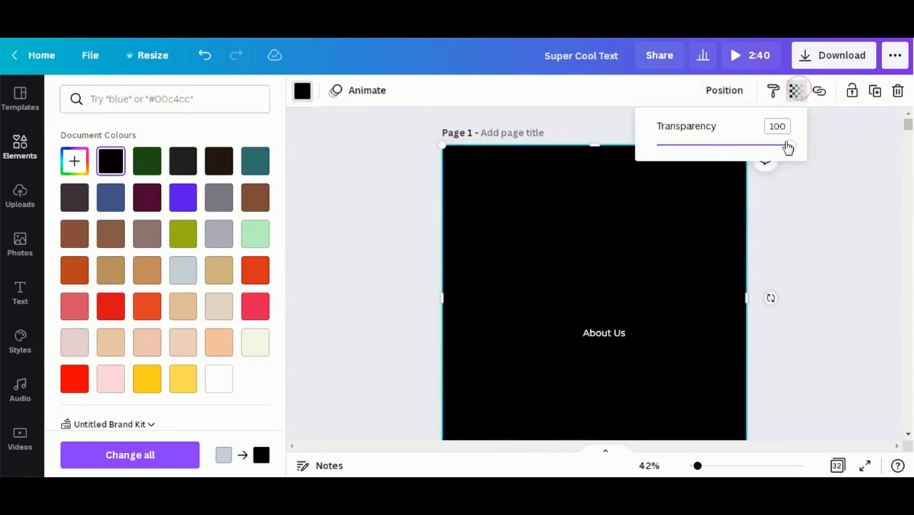
drag(778, 149, 716, 148)
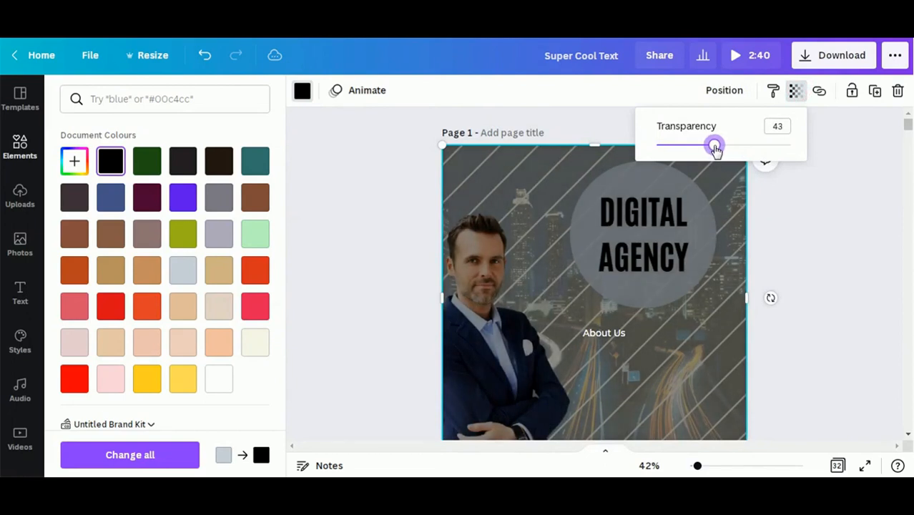
click(802, 187)
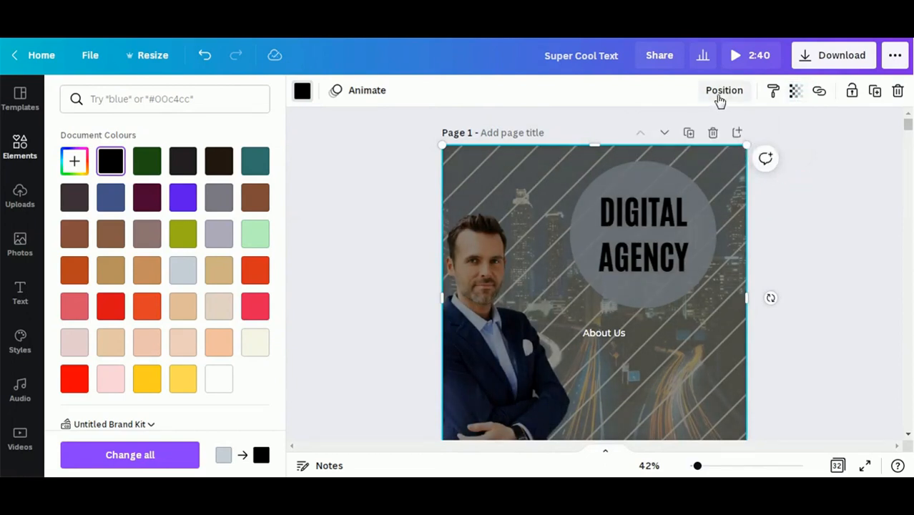
Step: Send the translucent black square on page 1 backward until it is the rearmost layer
click(720, 98)
click(671, 129)
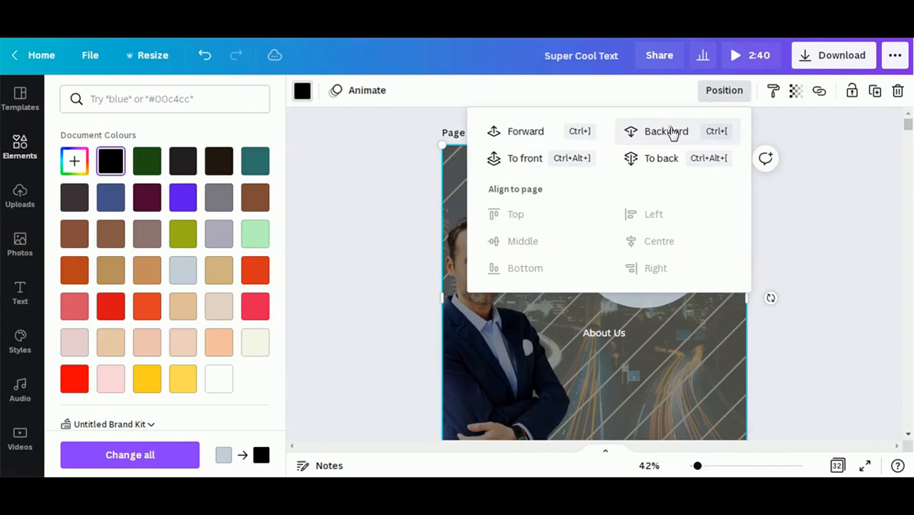
click(672, 131)
click(673, 132)
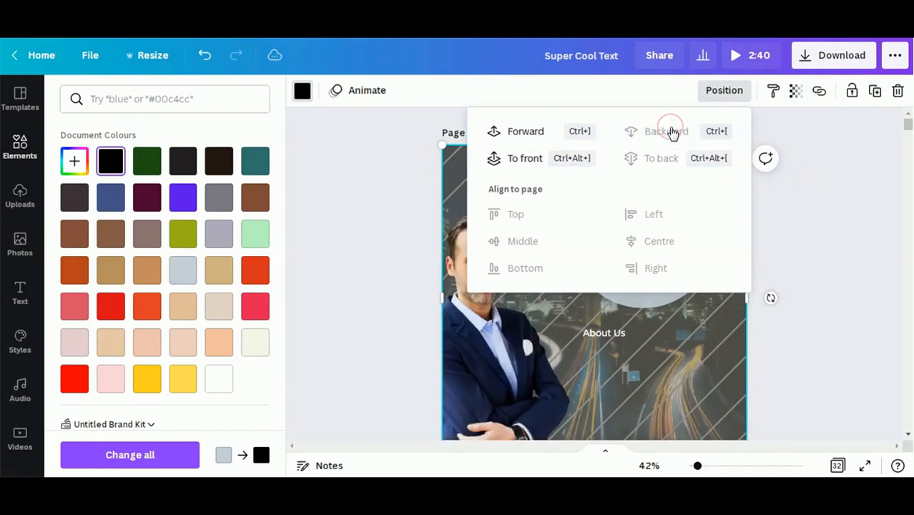
click(840, 234)
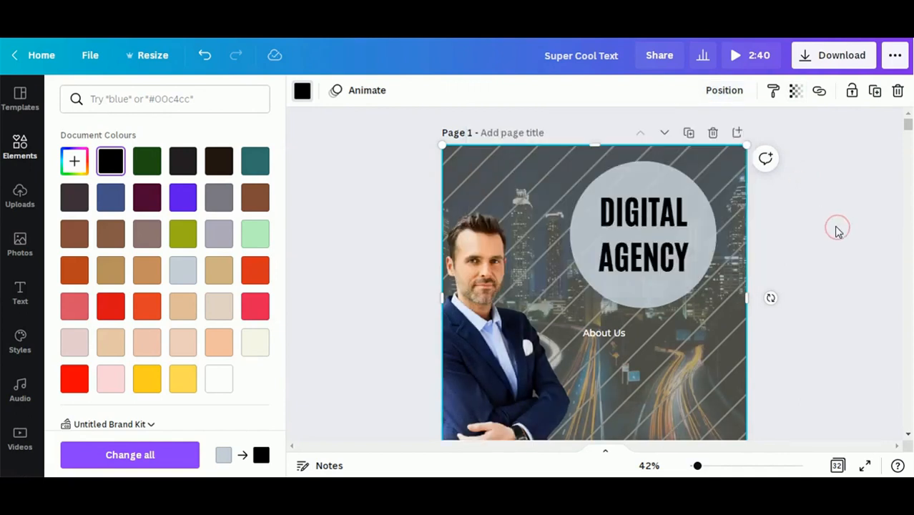
Step: Select the black overlay on page 2 and send it backward one layer
scroll(838, 232, down, 3)
scroll(534, 203, down, 2)
click(509, 172)
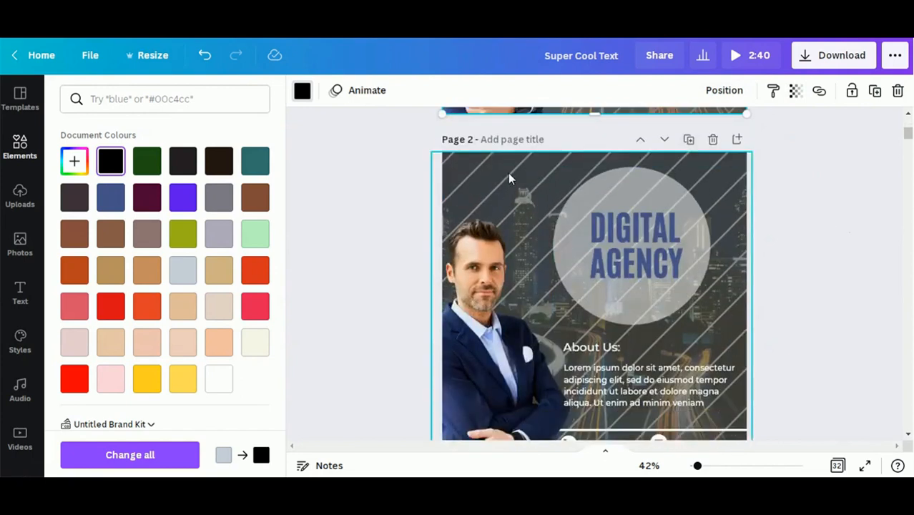
click(725, 91)
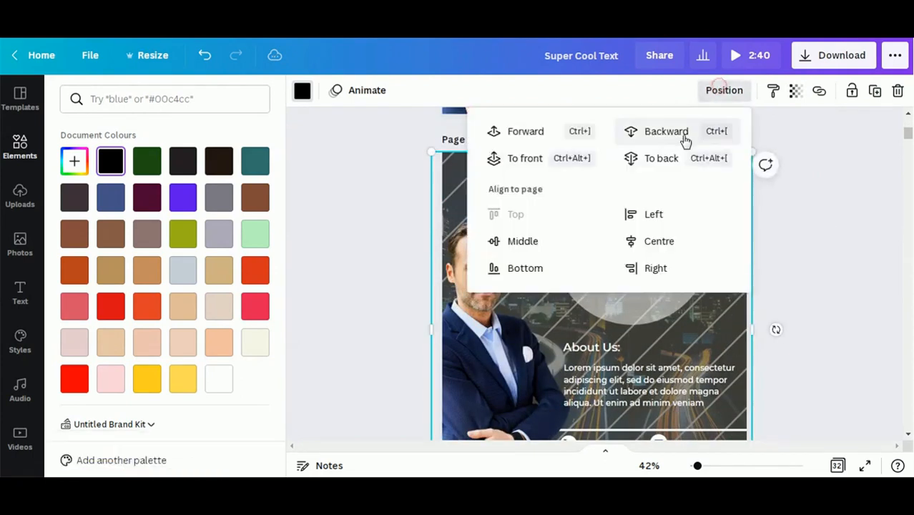
click(657, 134)
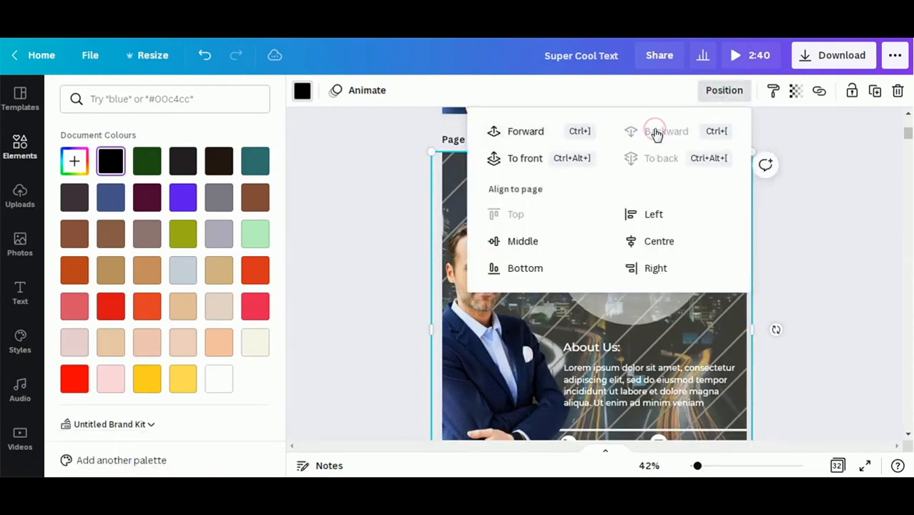
click(817, 172)
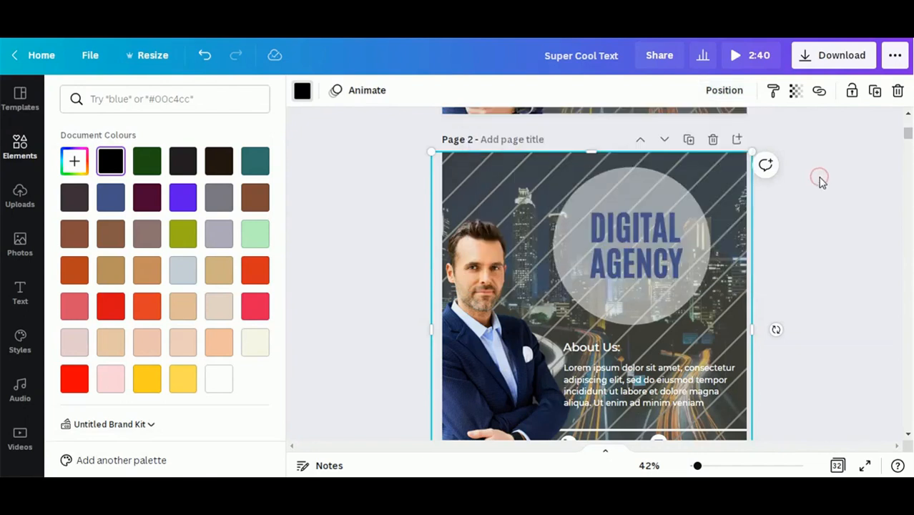
click(819, 179)
Step: Try sending the framed city photo on page 1 backward behind the black overlay and bring it forward again
scroll(807, 226, down, 2)
scroll(807, 226, up, 5)
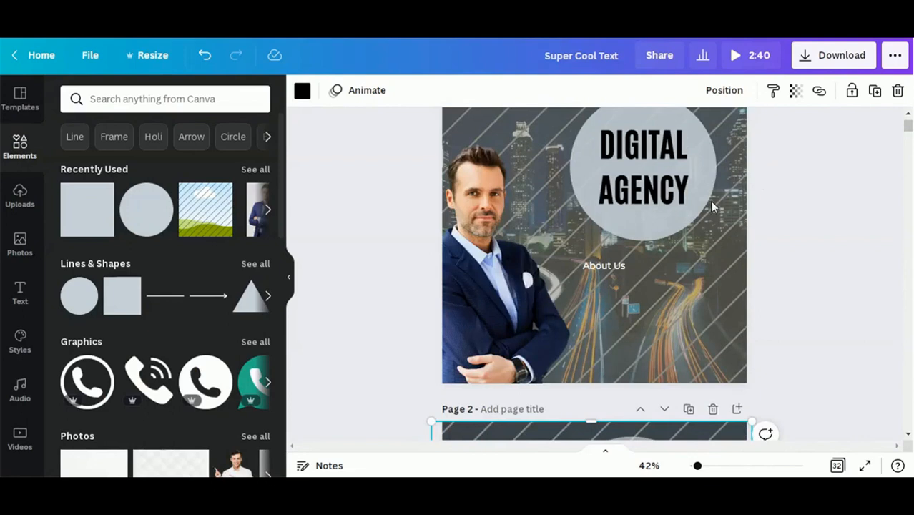
scroll(727, 207, up, 1)
click(730, 171)
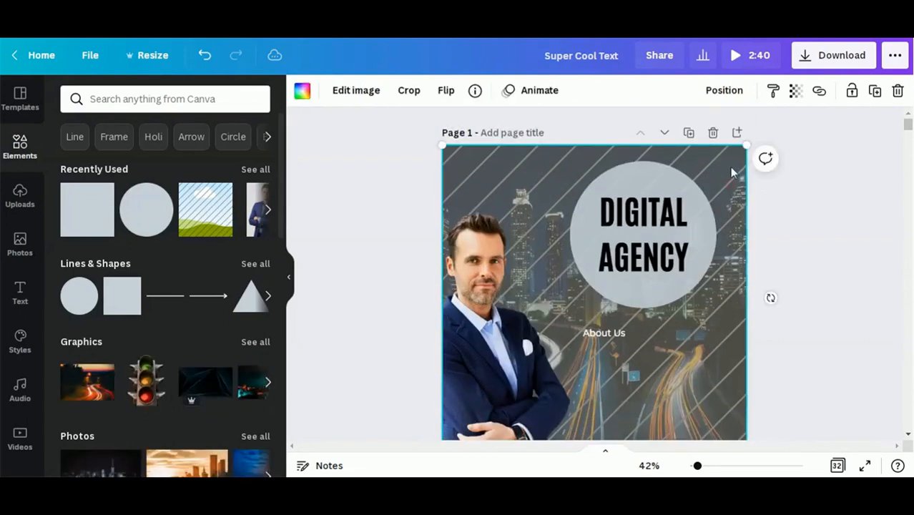
click(726, 91)
click(667, 133)
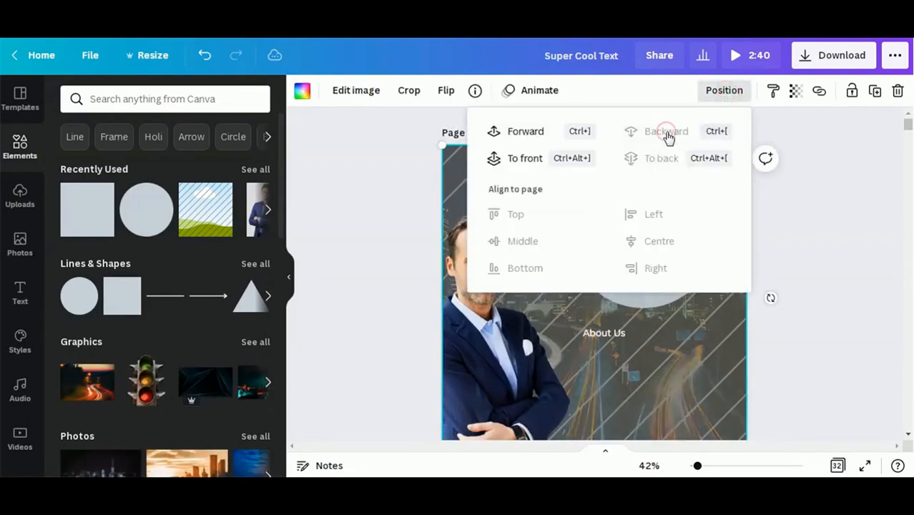
click(538, 136)
click(812, 186)
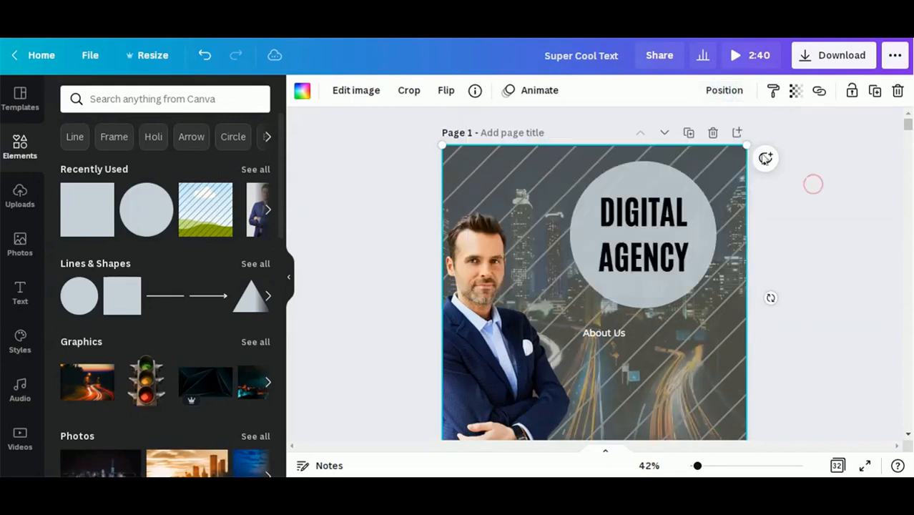
Step: Copy the Lorem ipsum paragraph from page 2 onto page 1, beneath the About Us text
scroll(645, 357, down, 10)
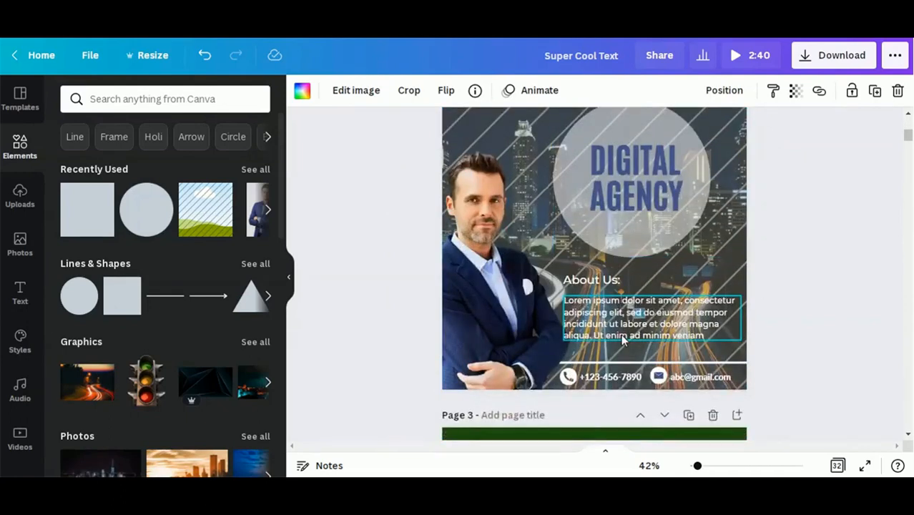
scroll(810, 342, up, 10)
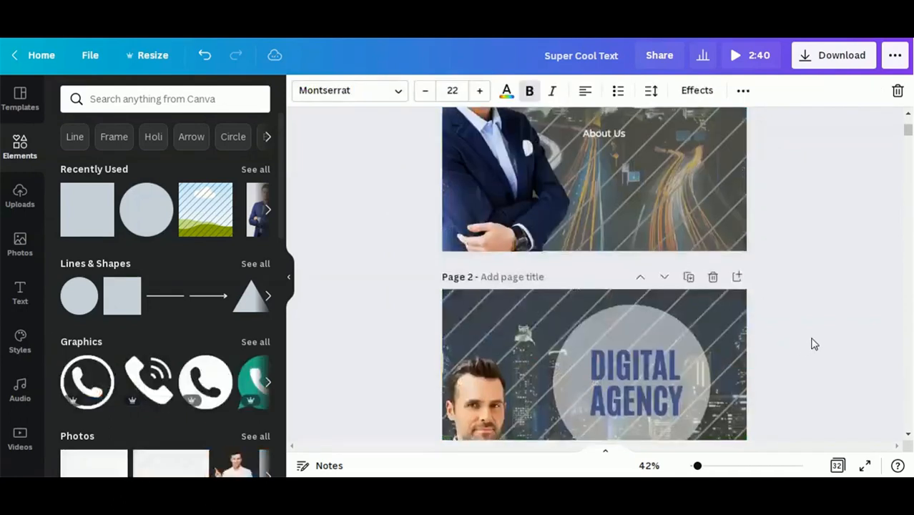
click(636, 377)
text(Lorem ipsum dolor sit amet, consectetur adipiscing elit, sed do eiusmod tempor incididunt ut labore et dolore magna aliqua. Ut enim ad minim veniam)
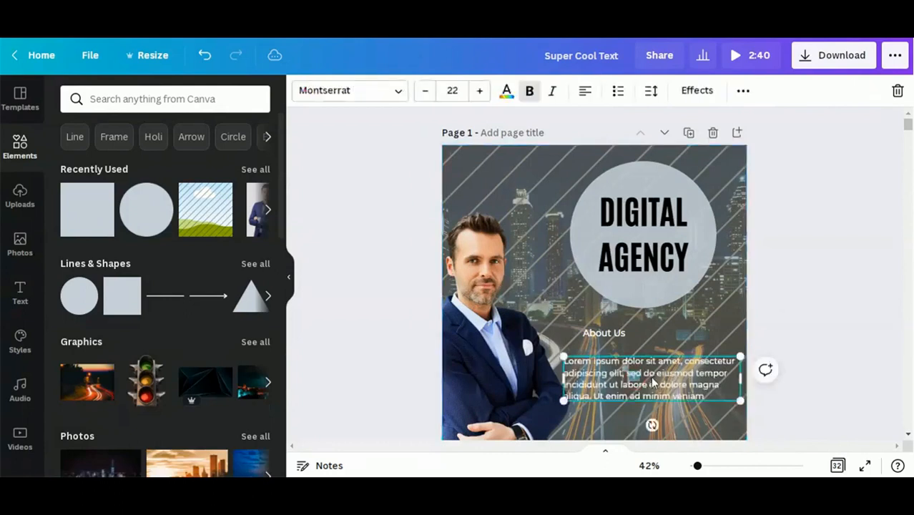
Step: Shift the Lorem ipsum paragraph on page 1 slightly and place About Us directly above it, flush with its left edge
mouse_move(624, 375)
mouse_down()
mouse_move(640, 367)
mouse_move(630, 370)
mouse_up()
drag(605, 336, 592, 339)
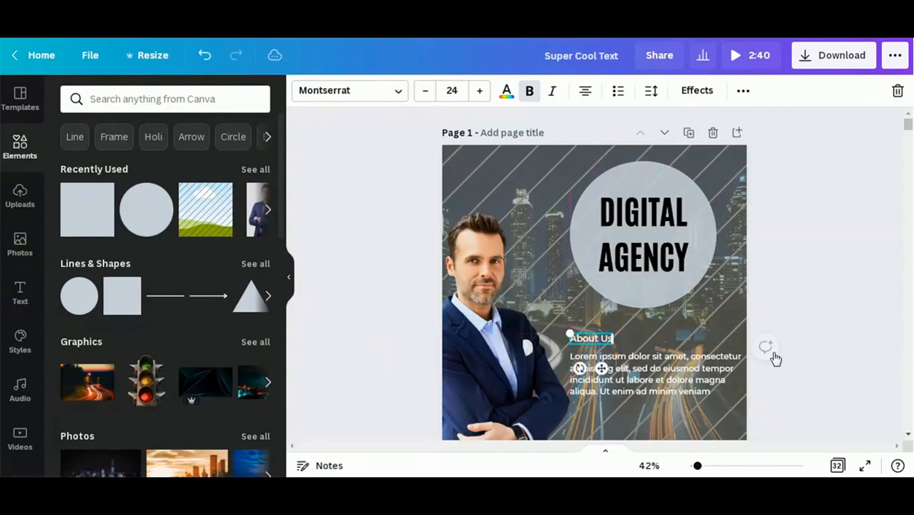
click(813, 309)
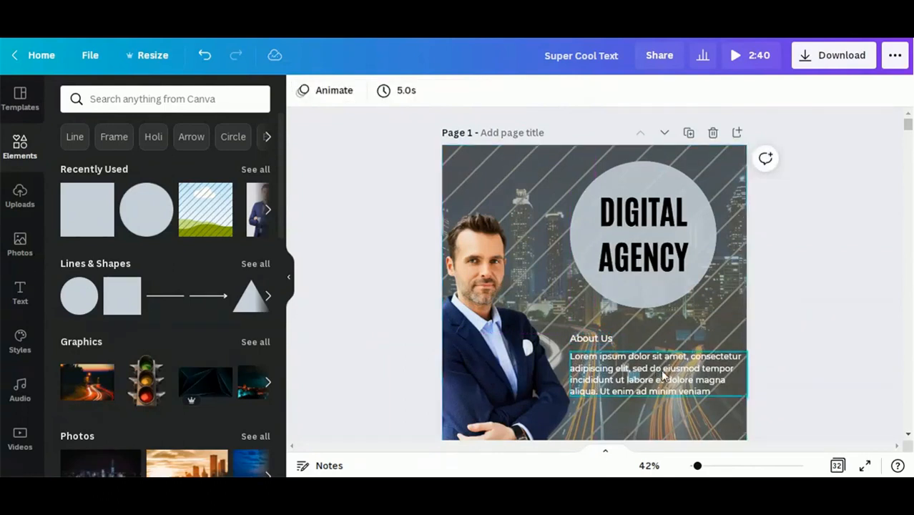
Step: Compare page 1 with page 2, examining the dividing line and contact row at the foot of page 2
scroll(661, 369, down, 2)
scroll(662, 369, down, 5)
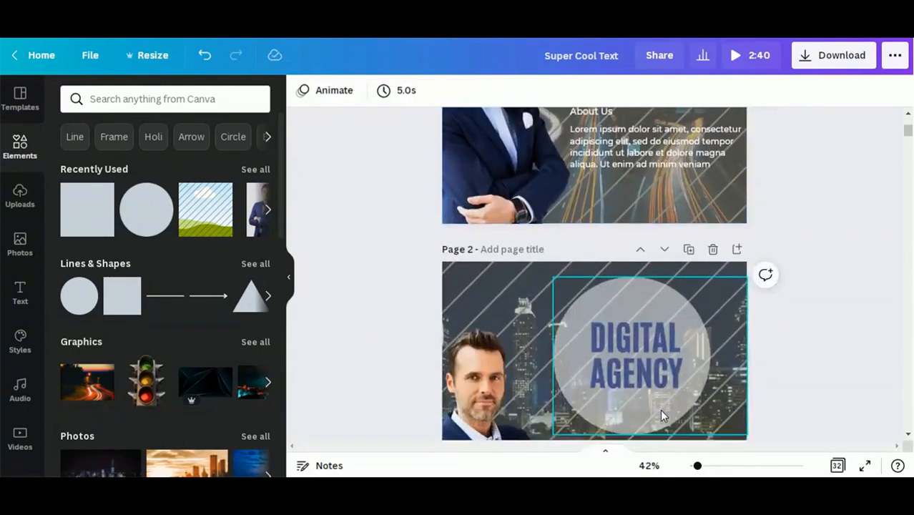
scroll(663, 417, down, 3)
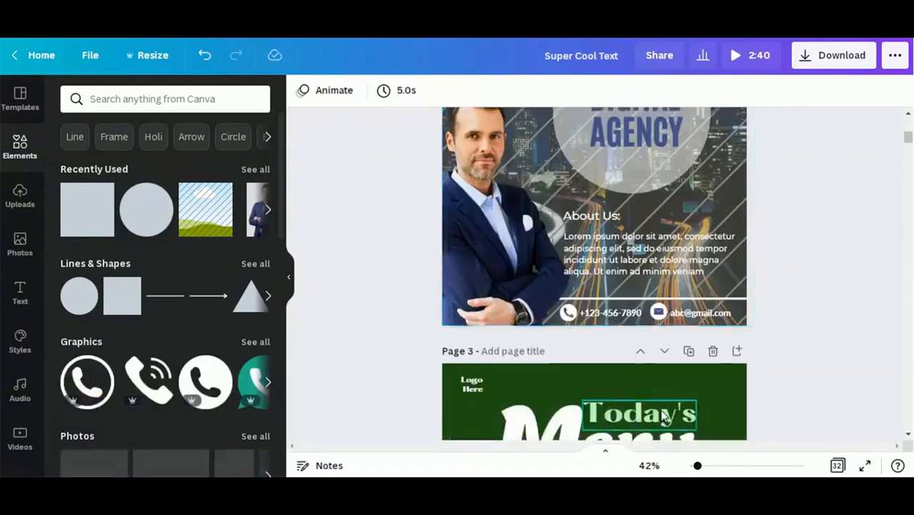
scroll(655, 410, up, 6)
scroll(655, 412, down, 1)
scroll(641, 373, up, 5)
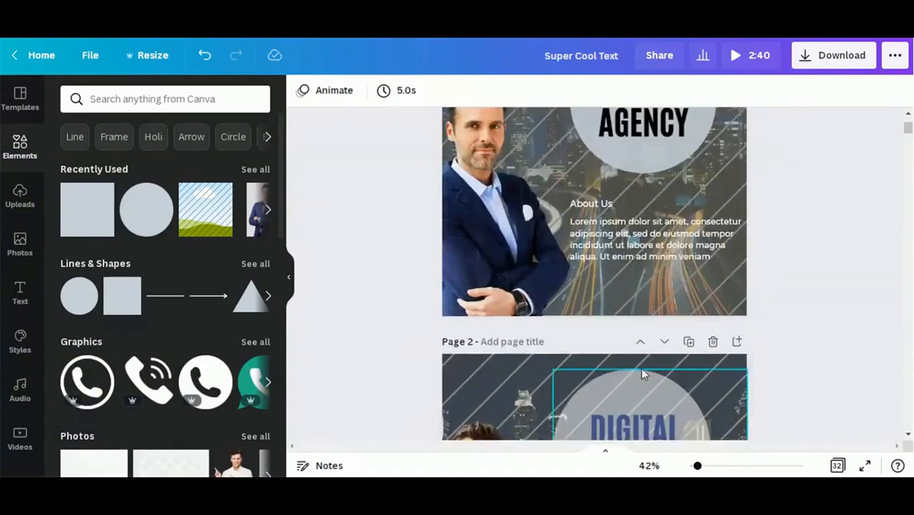
scroll(594, 330, down, 6)
scroll(599, 336, down, 1)
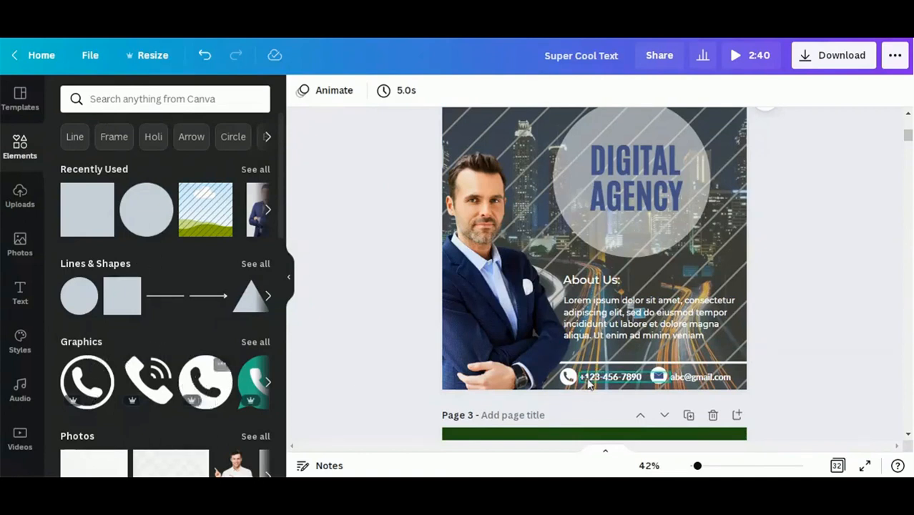
Step: Search the elements library for "email" and look through the envelope icons
click(124, 98)
text(e)
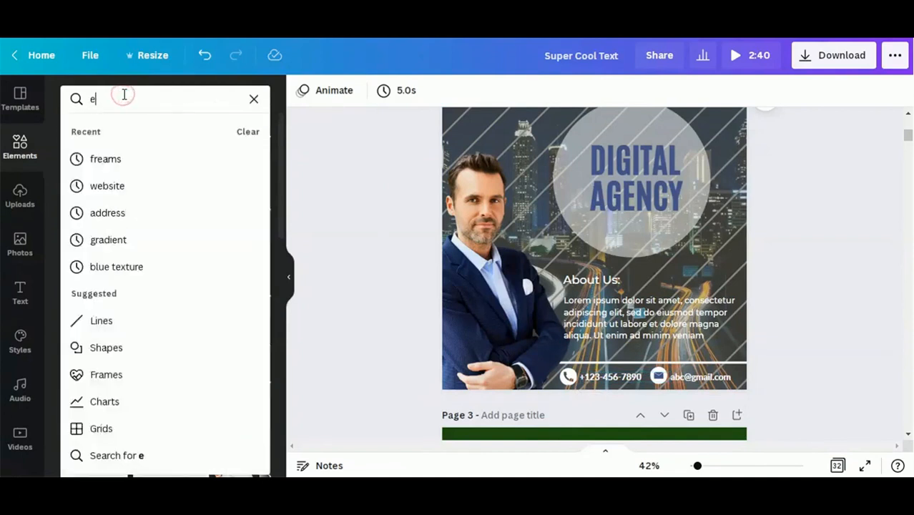
text(mail)
key(Return)
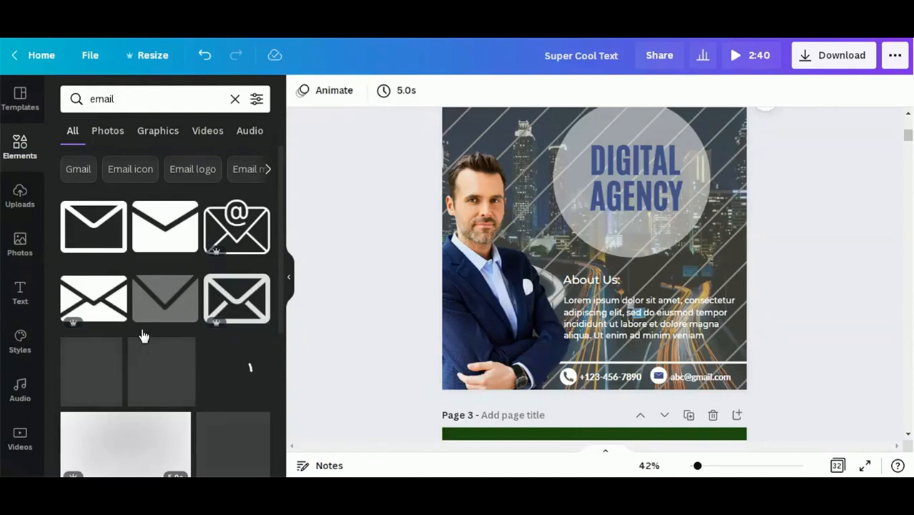
scroll(167, 321, down, 1)
scroll(167, 321, down, 3)
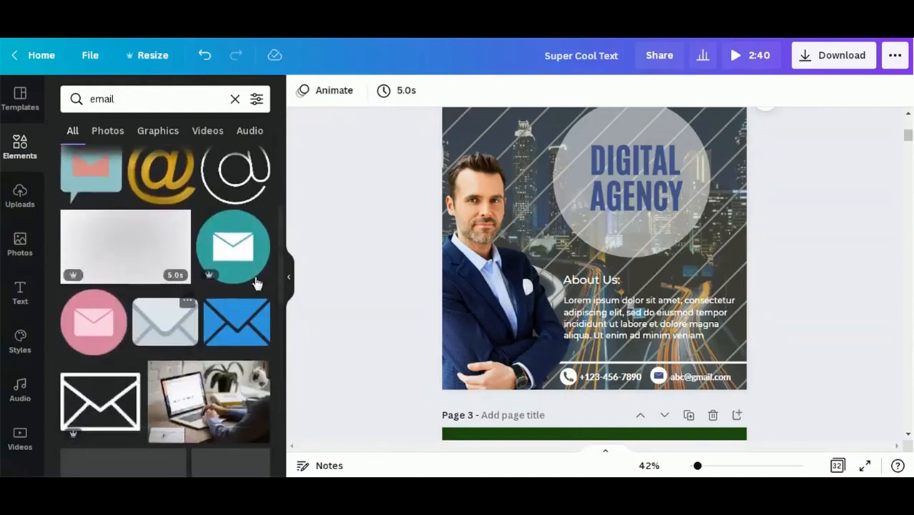
scroll(170, 304, up, 2)
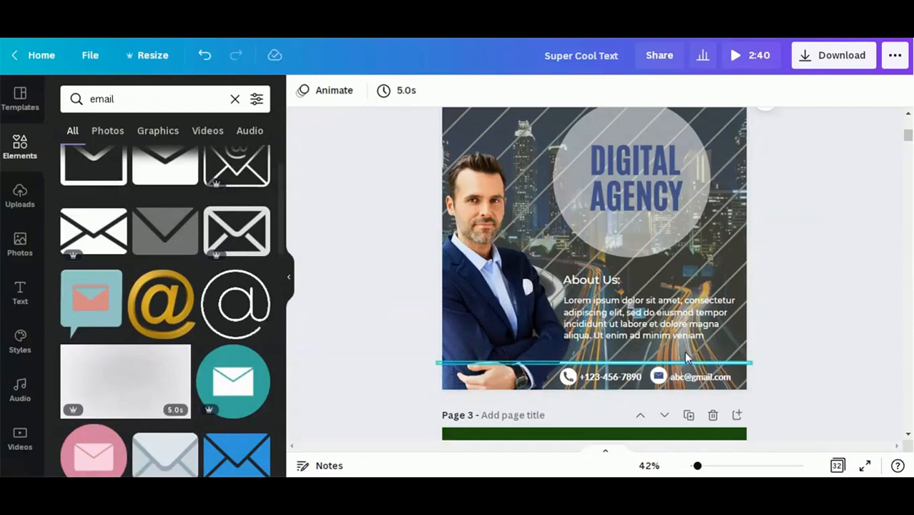
Step: Copy the white line, both contact icons and the phone and email texts from page 2 to the foot of page 1
scroll(827, 356, up, 2)
scroll(826, 355, up, 1)
scroll(825, 355, down, 3)
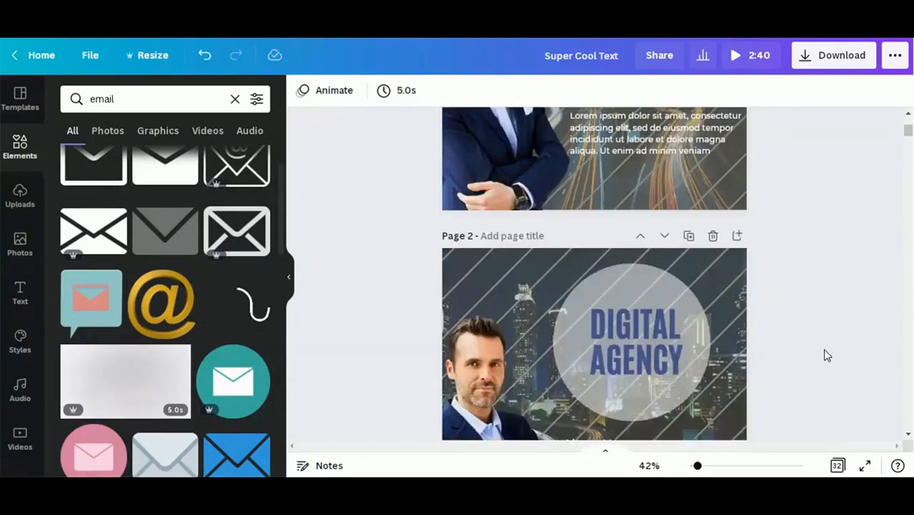
scroll(787, 359, down, 2)
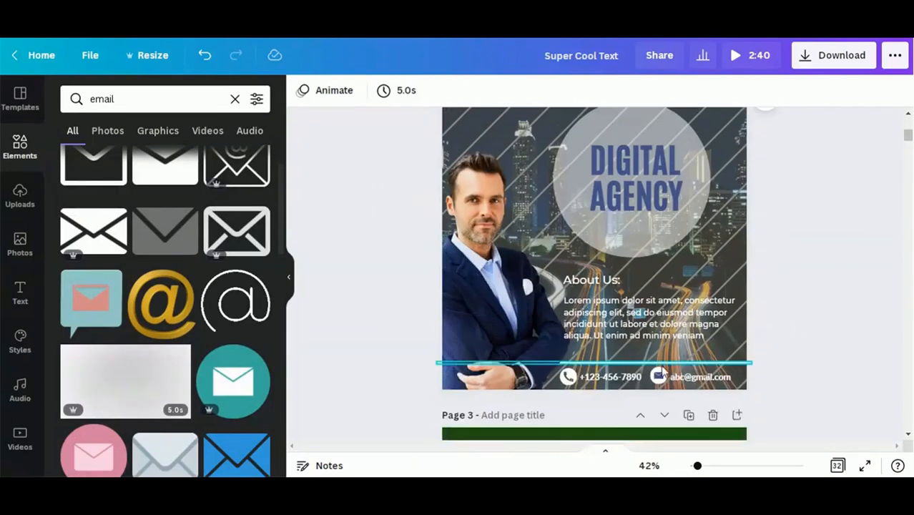
click(594, 365)
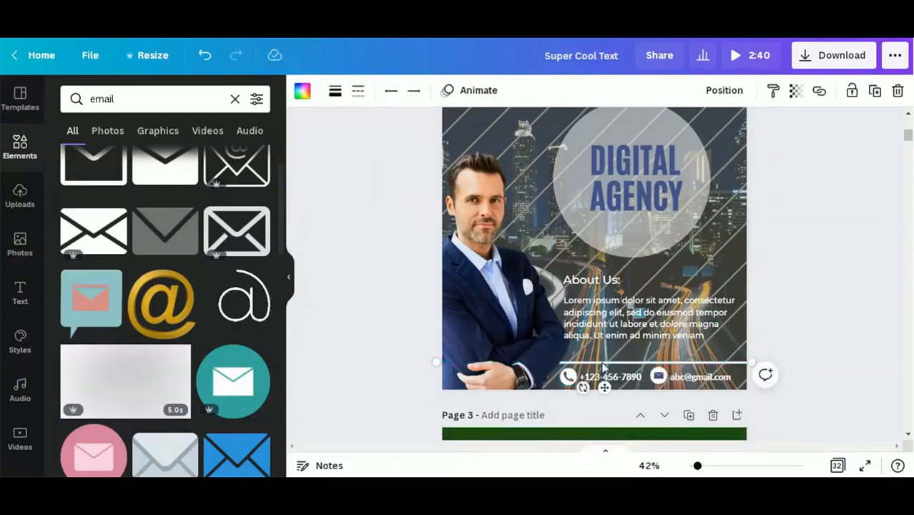
click(570, 377)
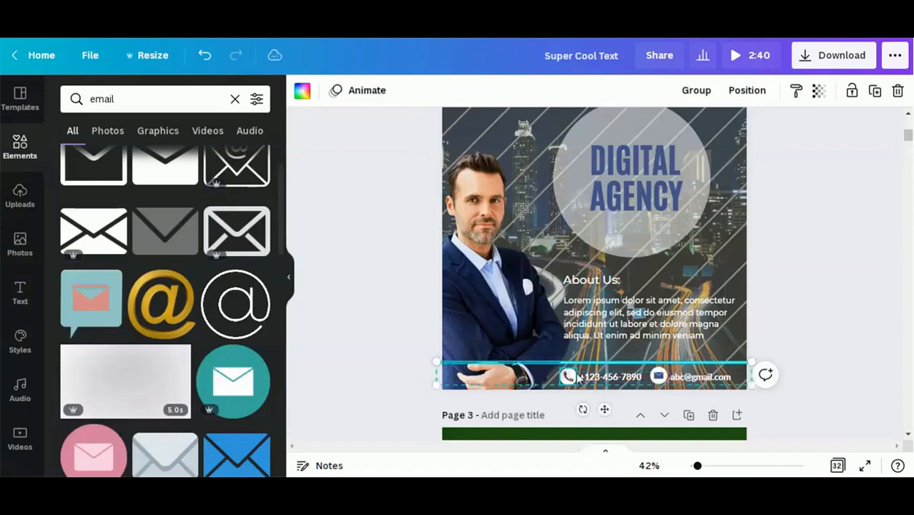
click(691, 377)
shift+click(695, 377)
shift+click(662, 376)
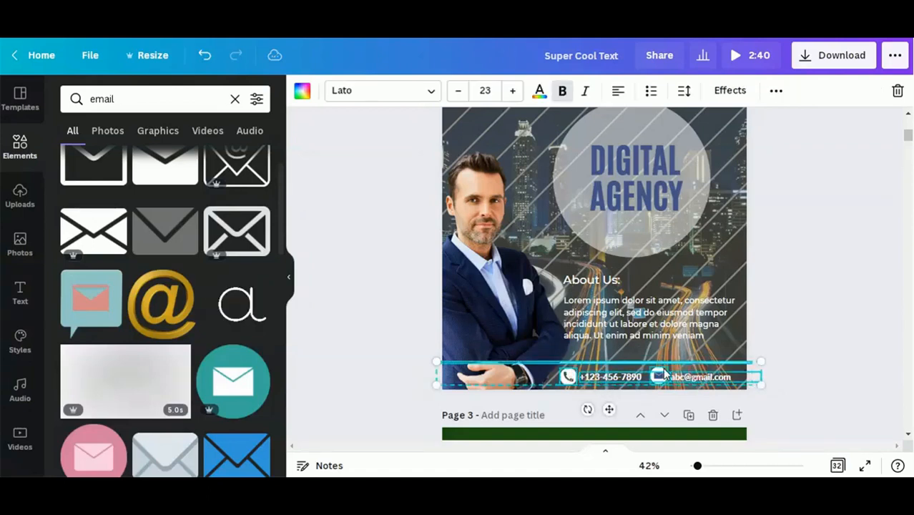
scroll(710, 375, up, 5)
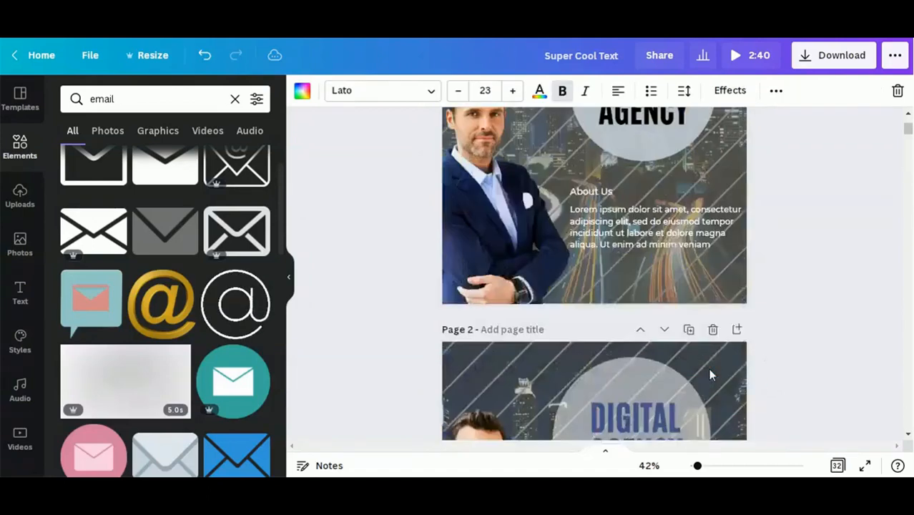
click(640, 311)
key(ctrl+v)
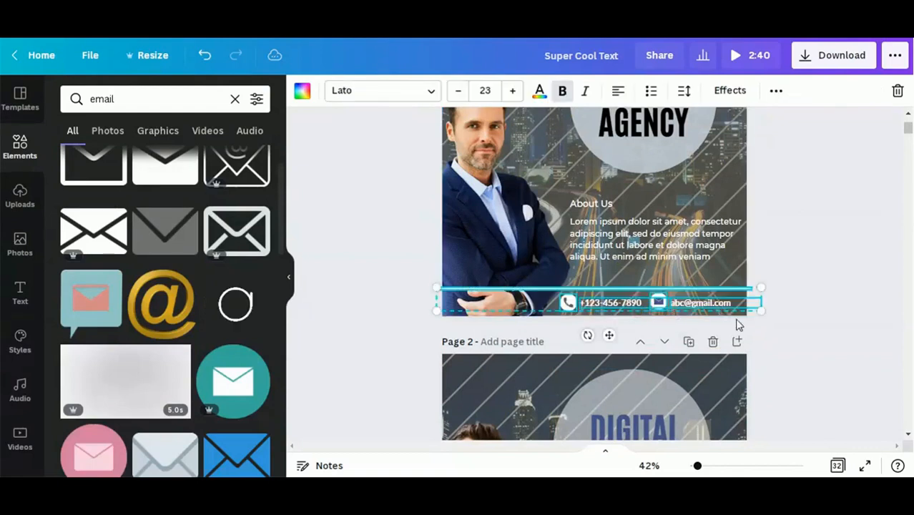
Step: Send the white line above the contact row on page 1 backward behind the businessman
click(791, 245)
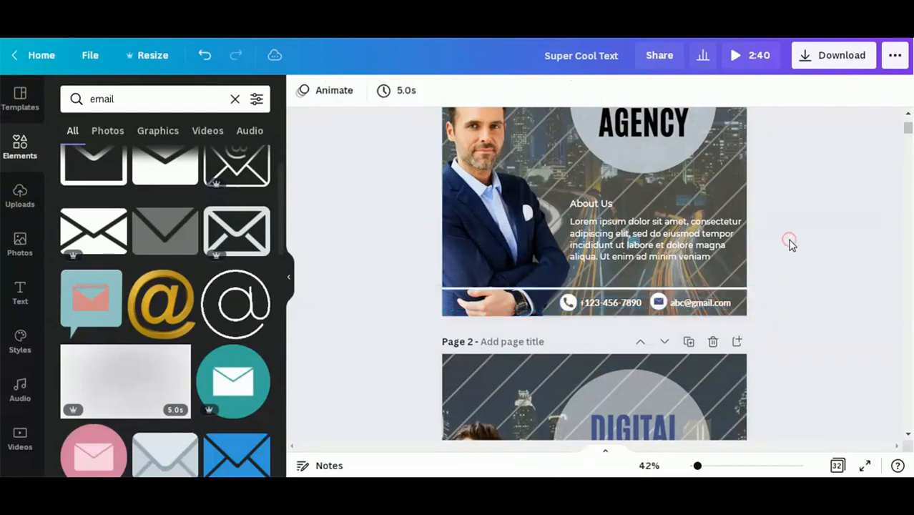
click(593, 286)
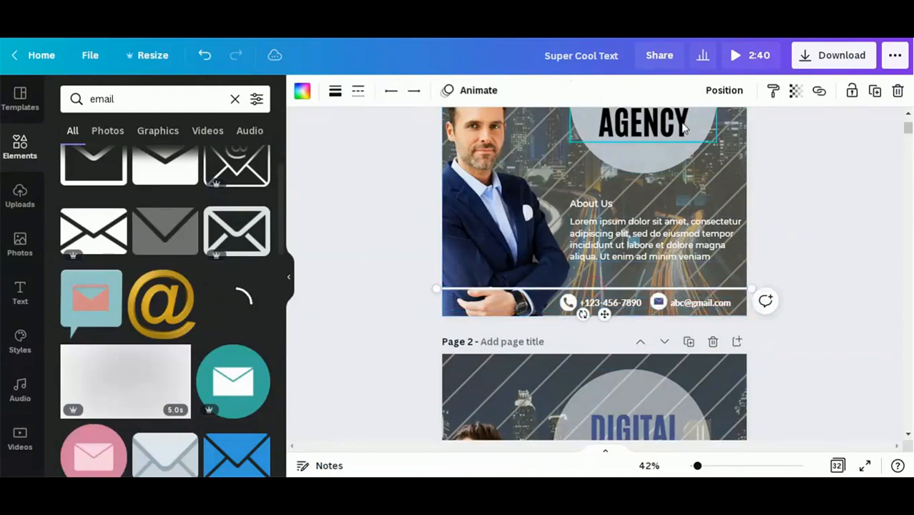
click(722, 92)
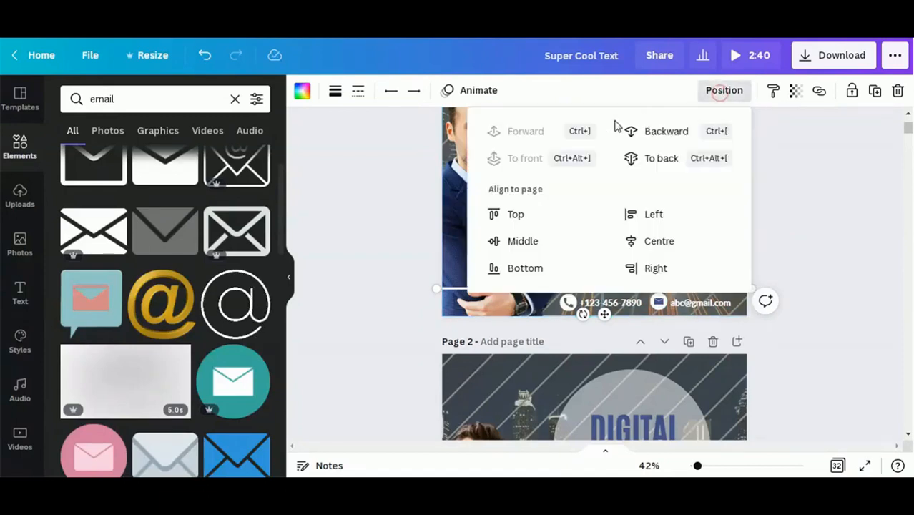
click(657, 129)
key(Escape)
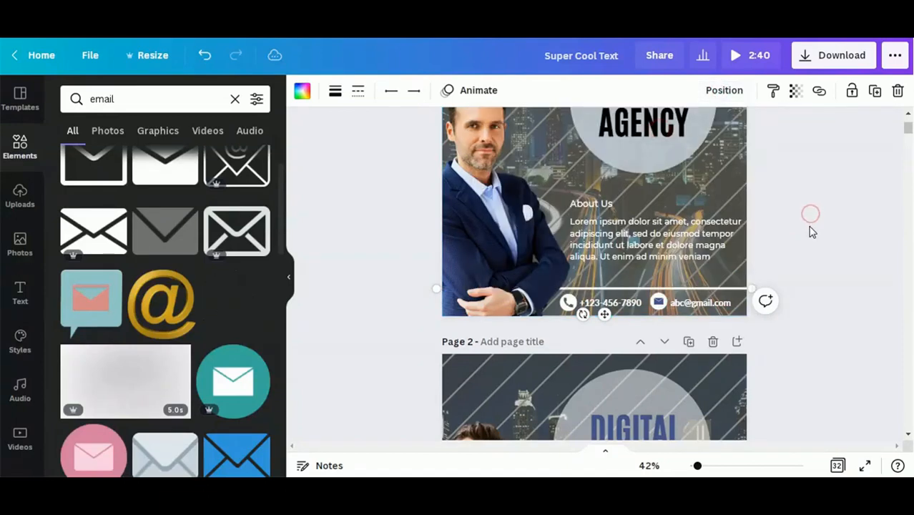
Step: View the completed Digital Agency design on page 1 in full screen
scroll(811, 228, up, 1)
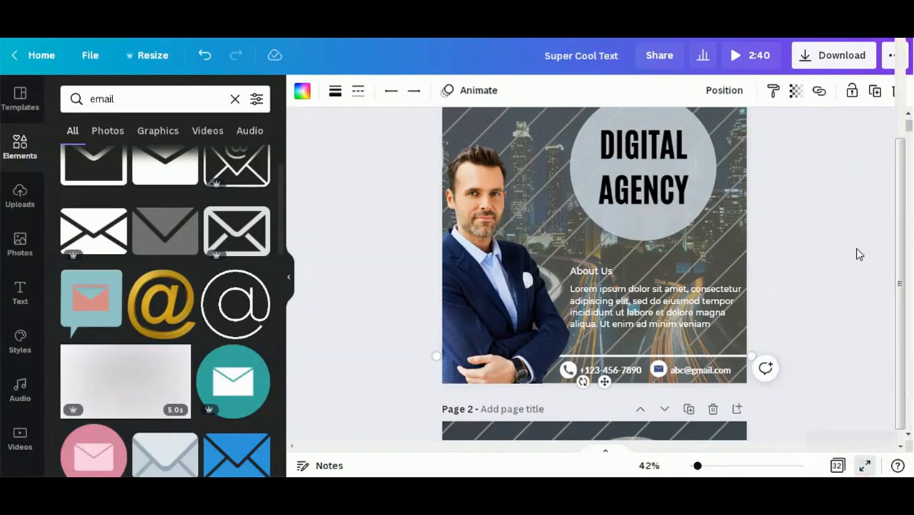
click(865, 466)
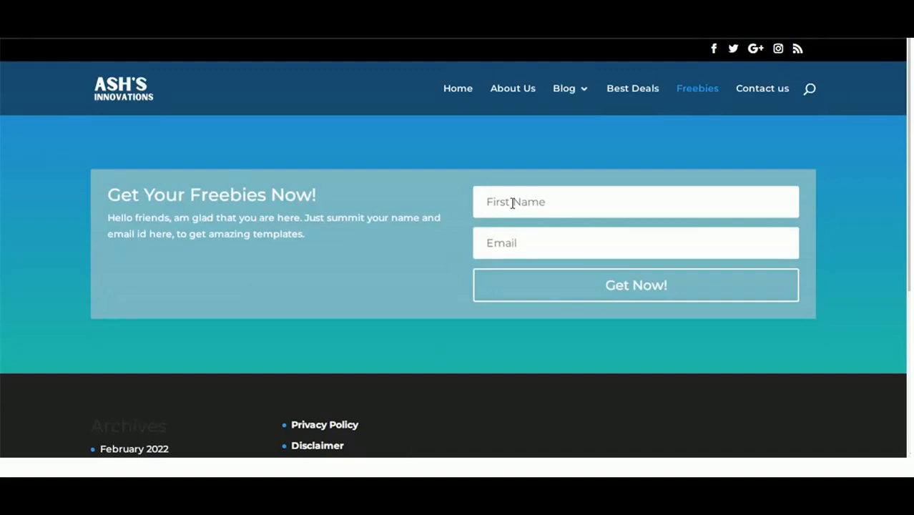
Step: Submit the freebies form on the Ash's Innovations website and follow the template link in the "Thanks for joining us" email in Gmail
click(612, 290)
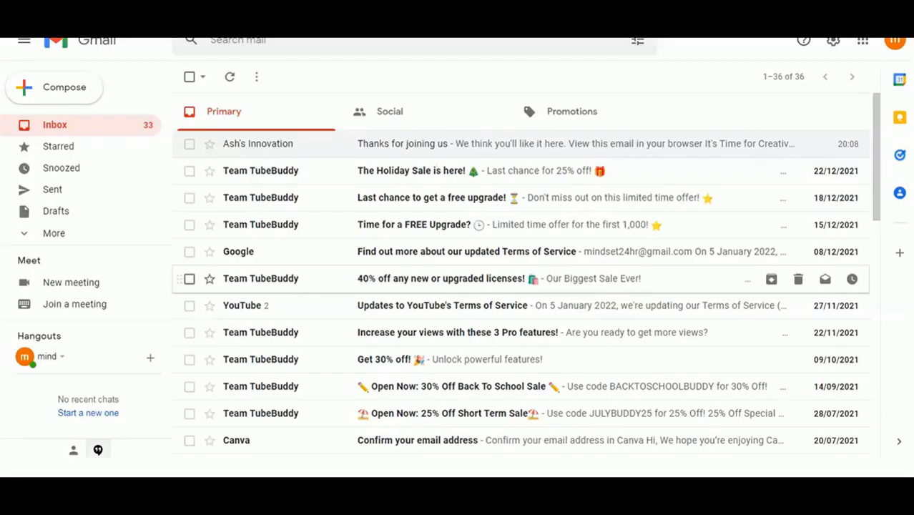
click(368, 148)
scroll(456, 331, down, 4)
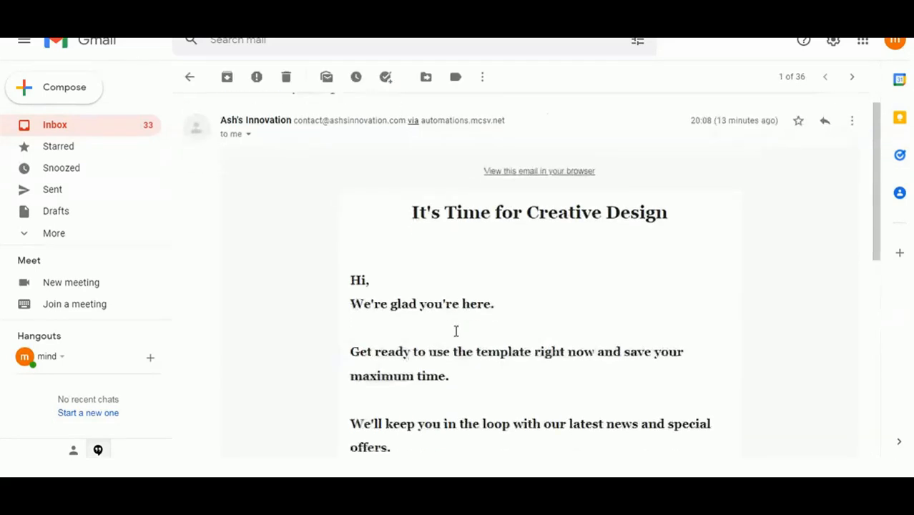
click(537, 309)
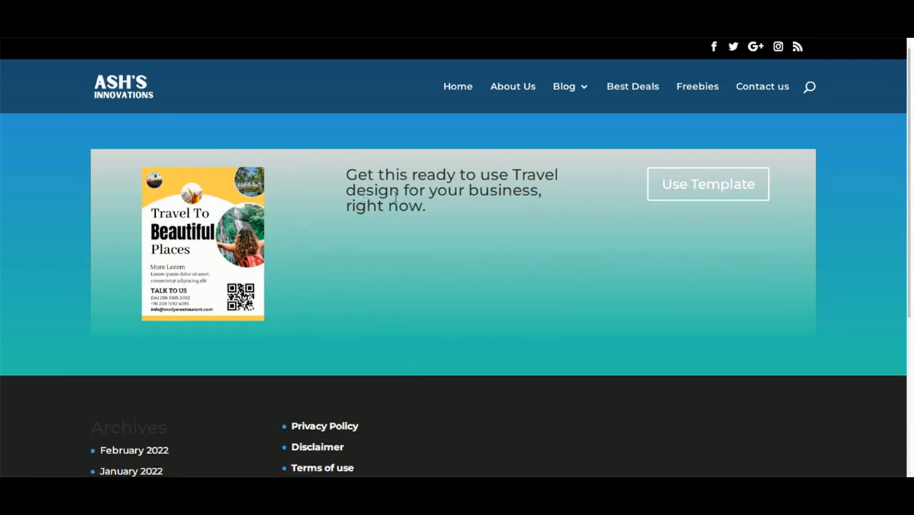
Step: Choose the ready-to-use Travel template on the website and open it for editing in Canva
click(689, 187)
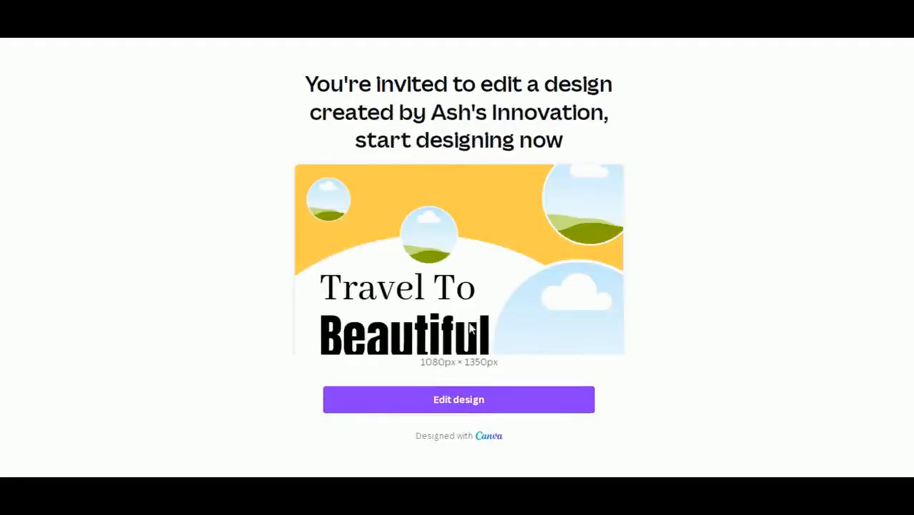
click(457, 404)
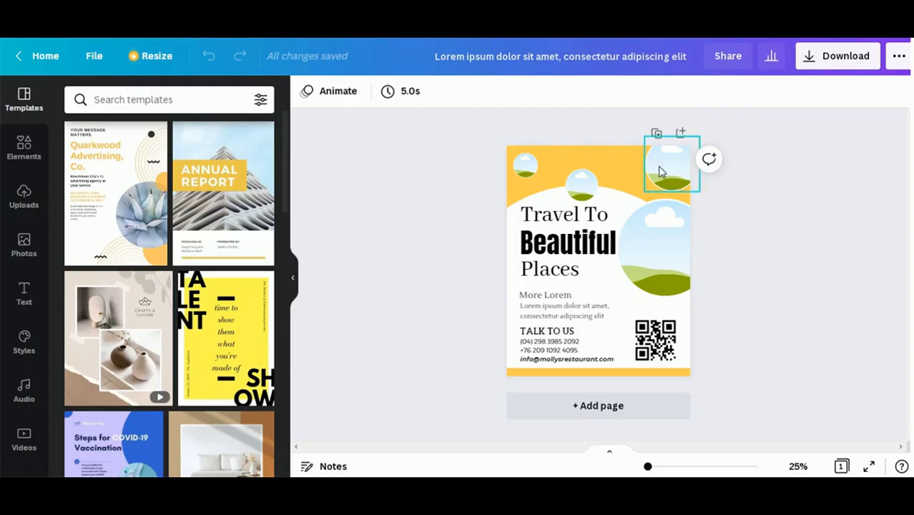
Step: Change the yellow background of the travel template to the default pink colour
click(292, 282)
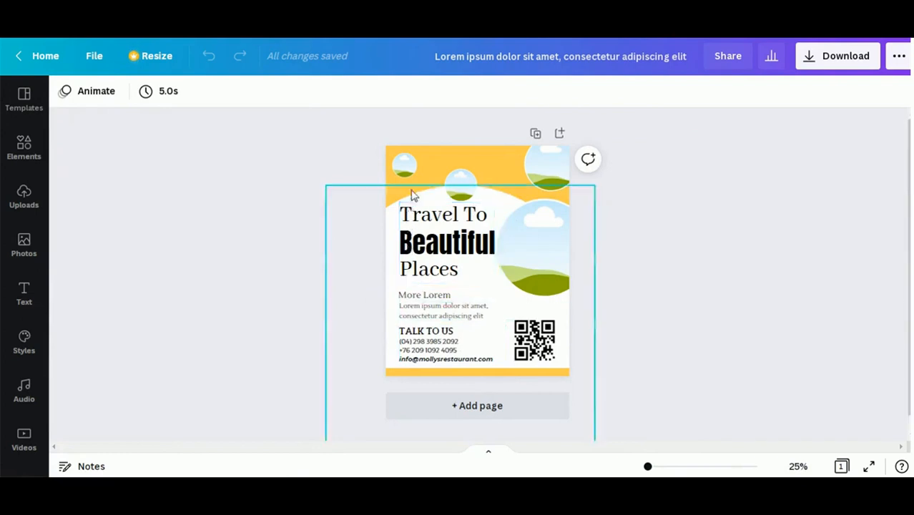
click(439, 167)
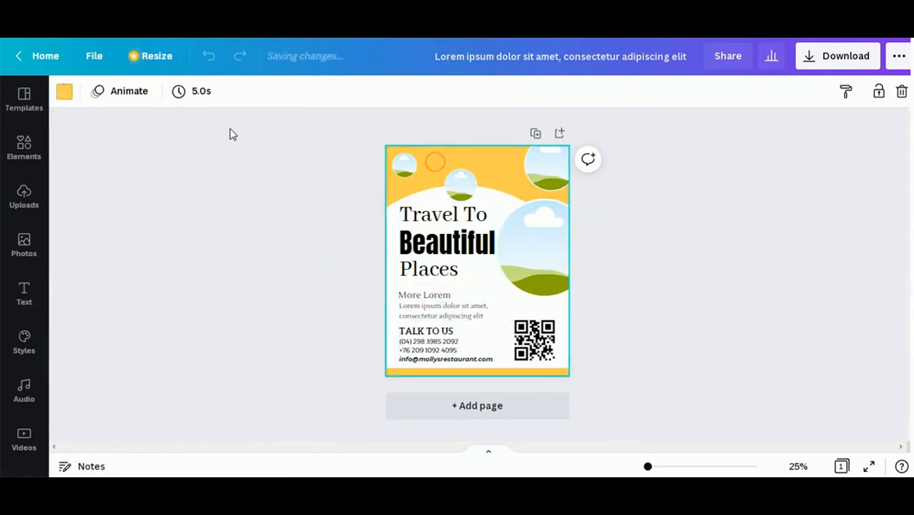
click(64, 93)
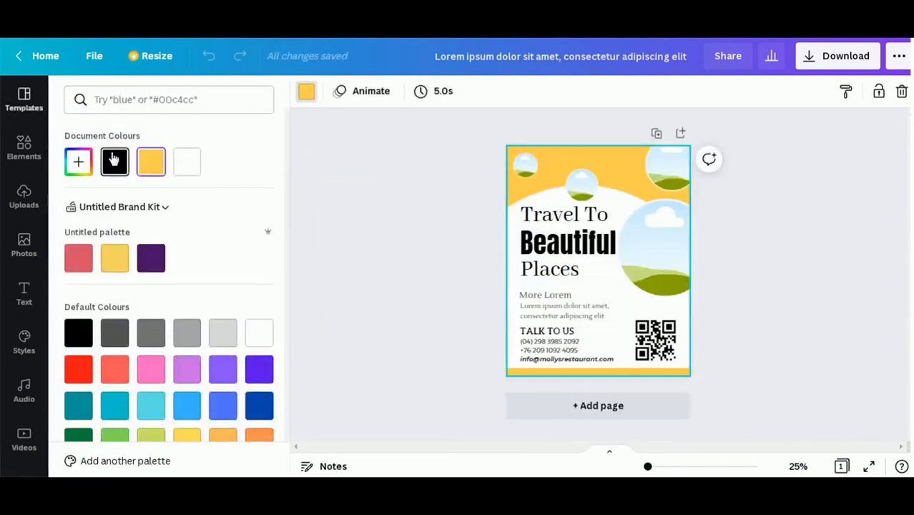
click(151, 370)
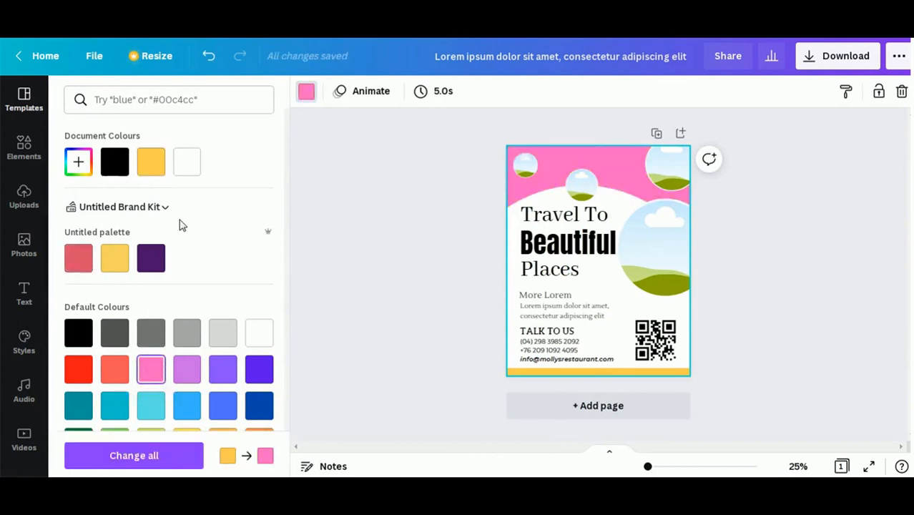
Step: Change the travel template's pink background back to the document's yellow colour
click(154, 171)
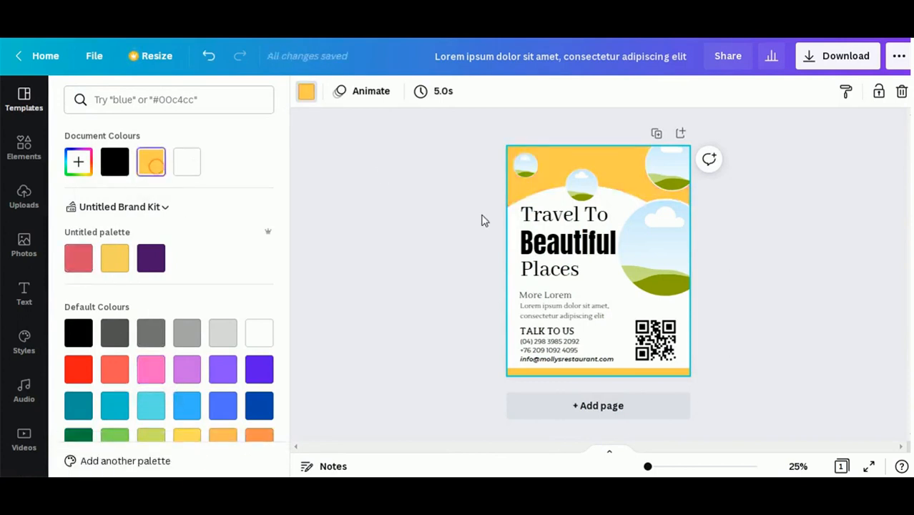
click(394, 275)
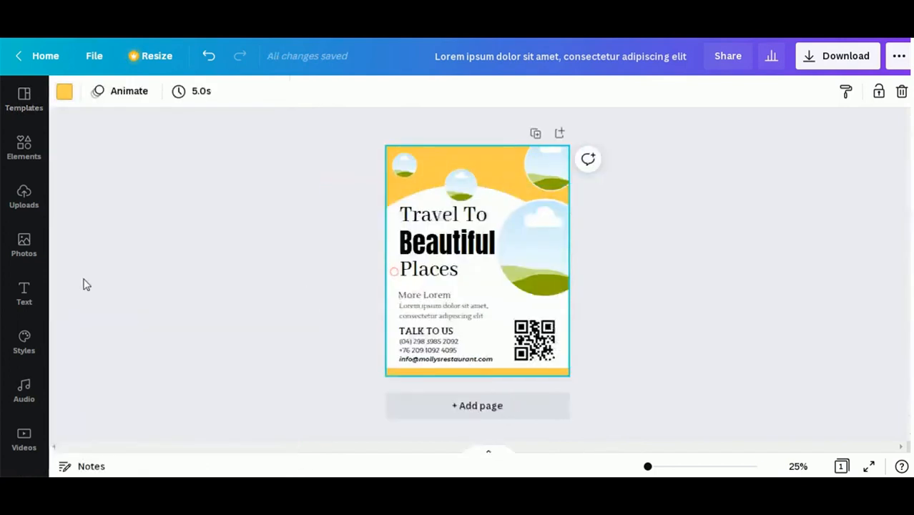
Step: Search the photos for "travel" and place the photo of the woman sitting on the beach in the large circular frame
click(24, 246)
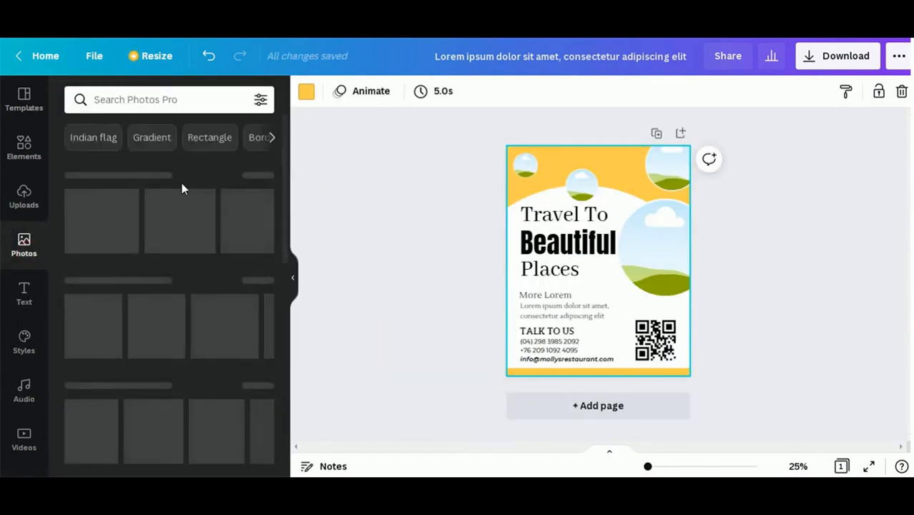
click(192, 101)
text(tr)
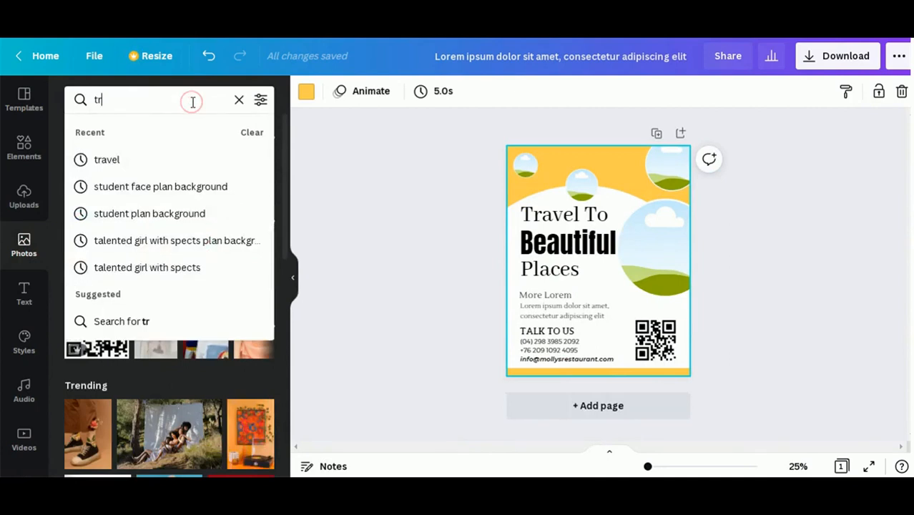
click(129, 160)
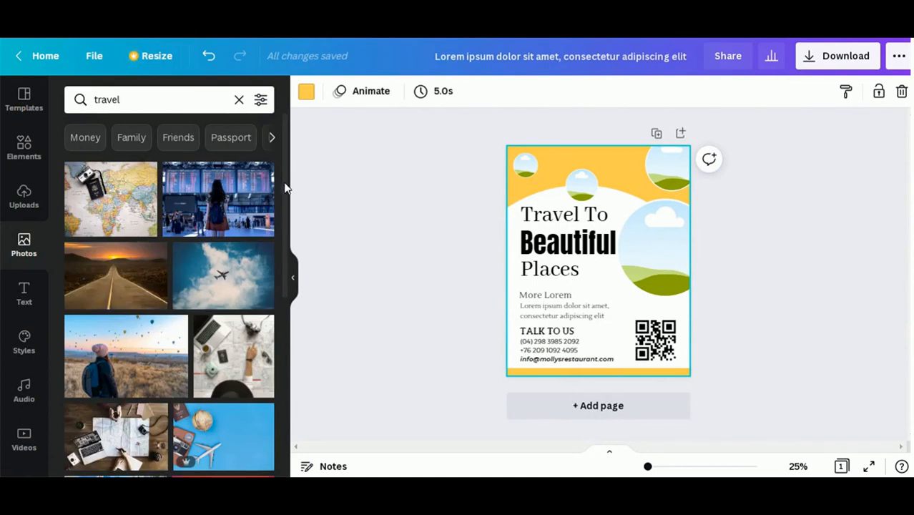
drag(284, 190, 285, 370)
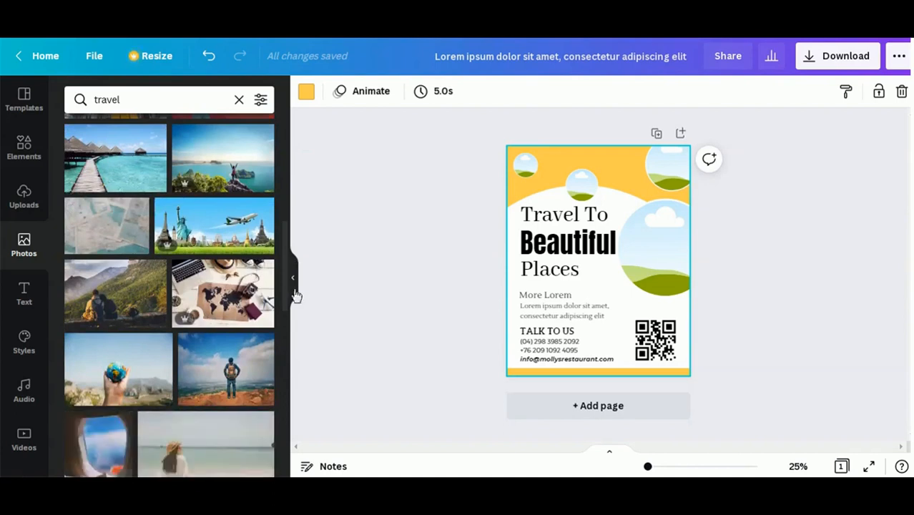
drag(284, 293, 285, 358)
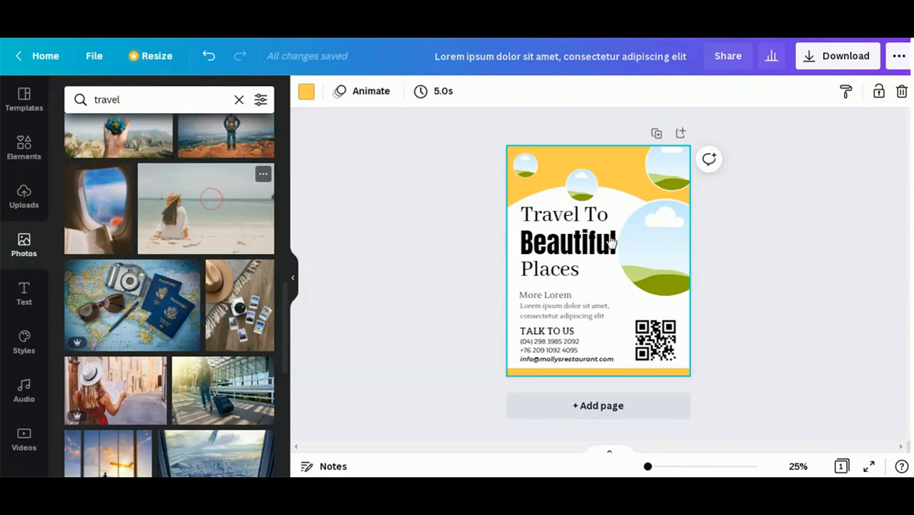
drag(206, 209, 661, 240)
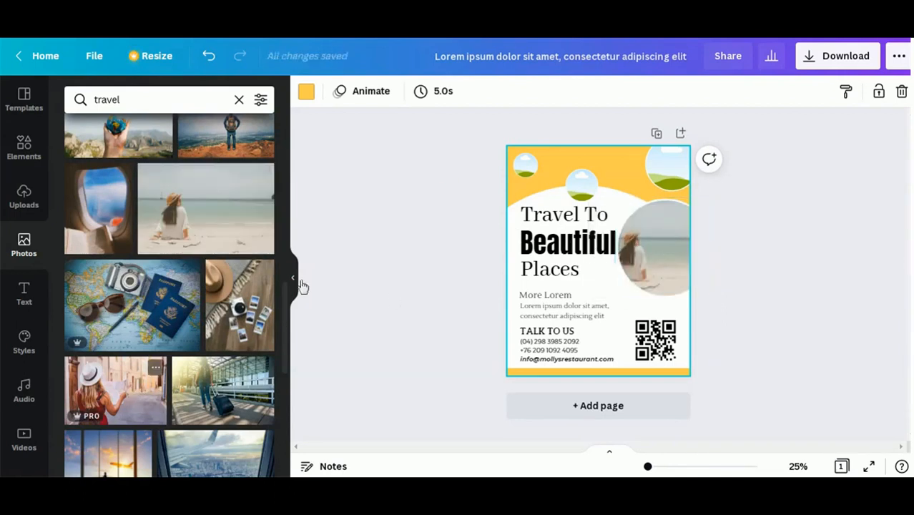
Step: Fill the upper-right frame with the woman reading a map, the middle frame with the camera and passports, and the upper-left frame with the airplane window
drag(302, 286, 691, 166)
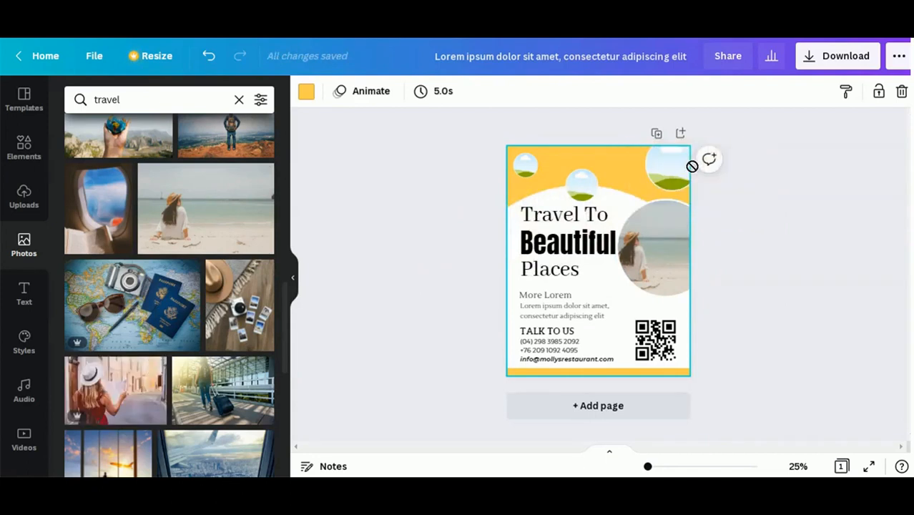
drag(114, 386, 663, 161)
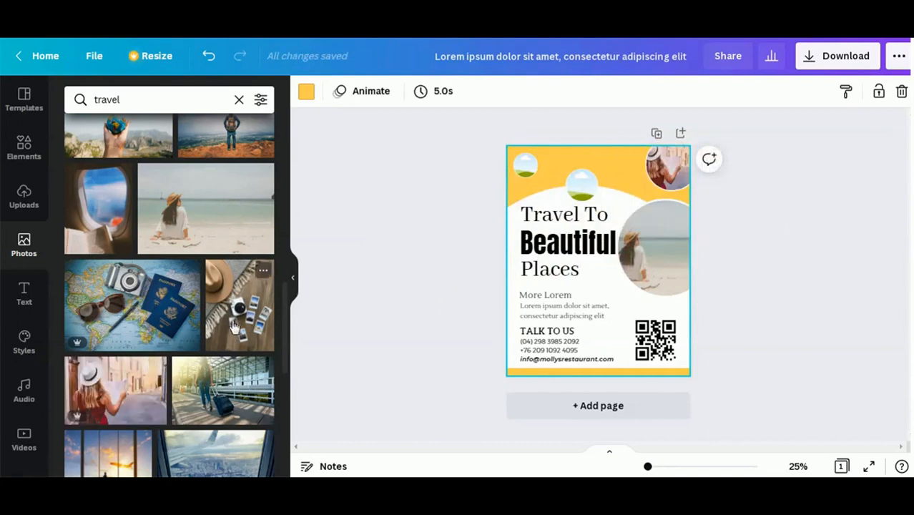
drag(150, 303, 579, 188)
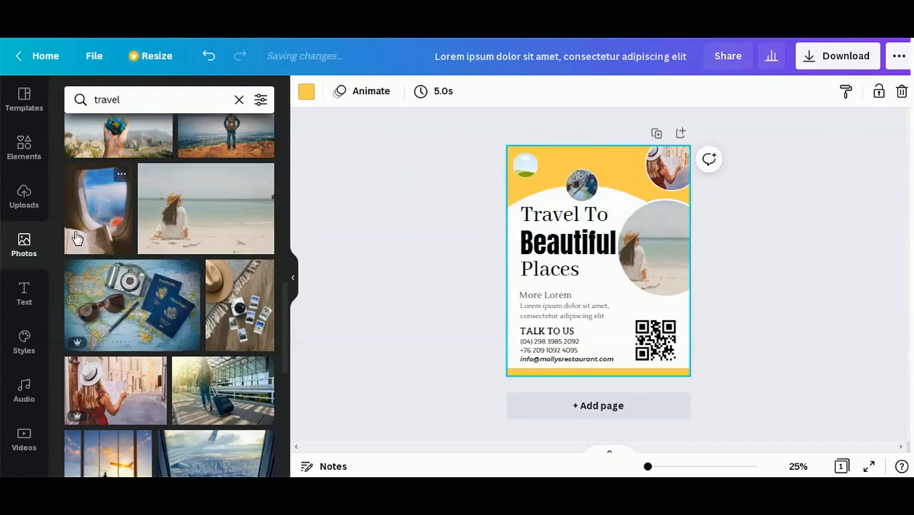
drag(76, 238, 520, 169)
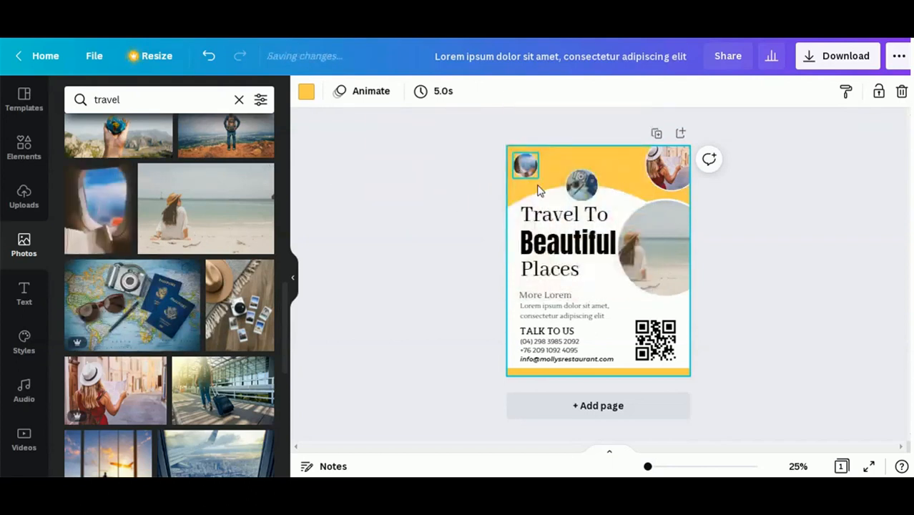
click(563, 247)
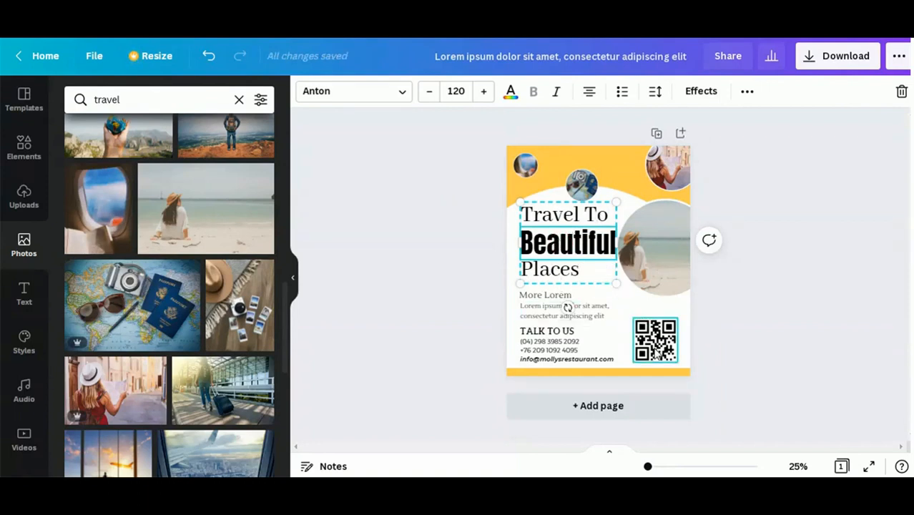
click(430, 290)
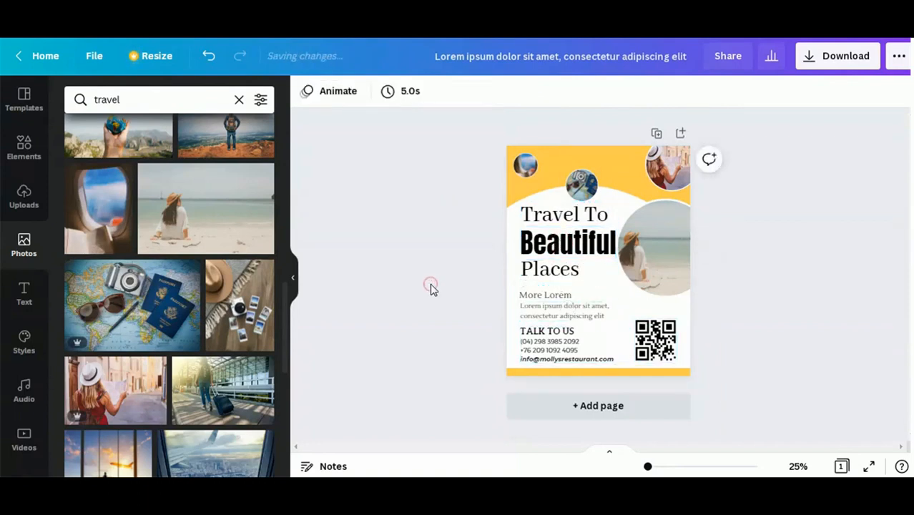